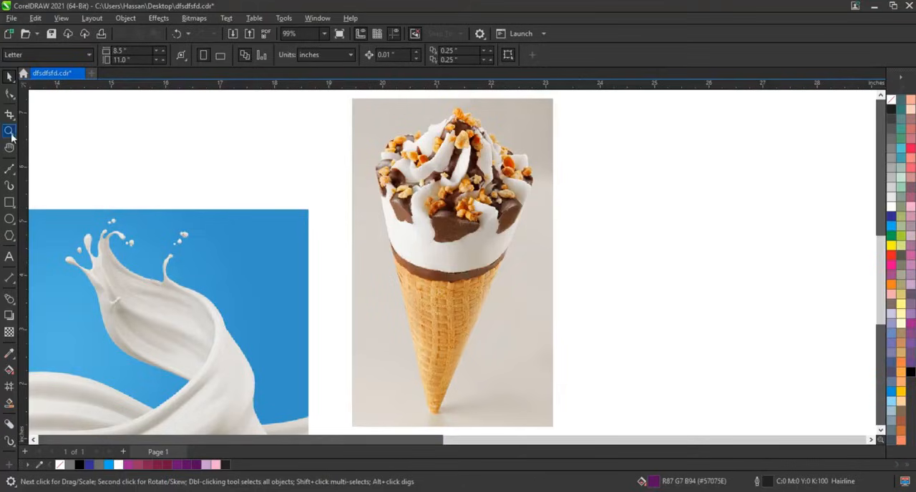
# Step: Start a Freehand outline at the ice cream's peak and trace the upper left slope of straight segments to the nuts
pyautogui.click(9, 132)
pyautogui.moveTo(544, 209); pyautogui.dragTo(595, 229)
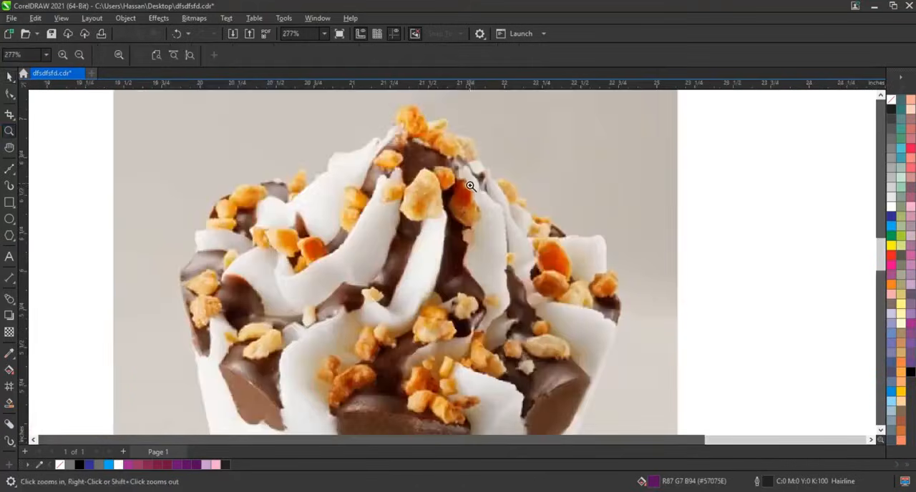
pyautogui.click(12, 173)
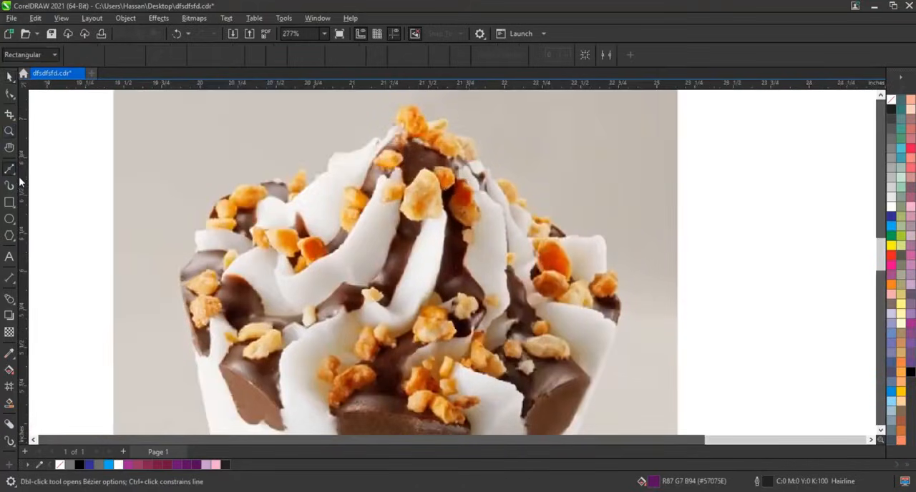
pyautogui.click(17, 177)
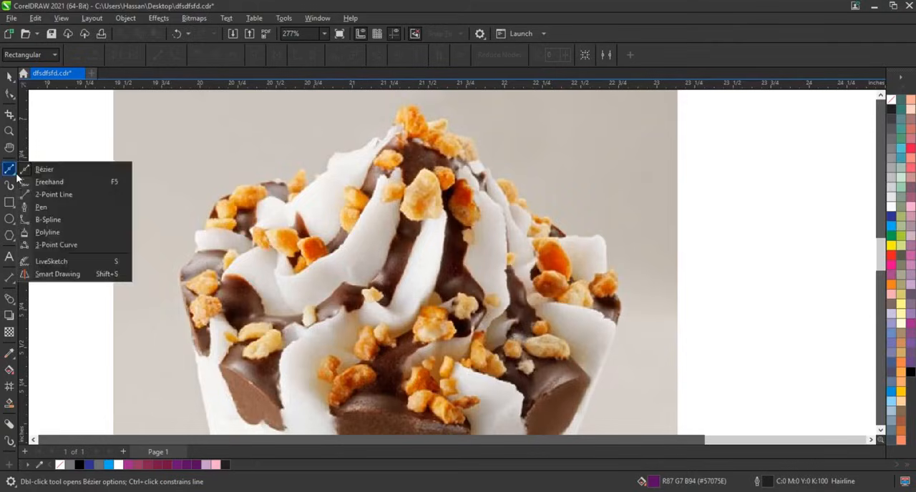
pyautogui.click(43, 182)
pyautogui.click(386, 139)
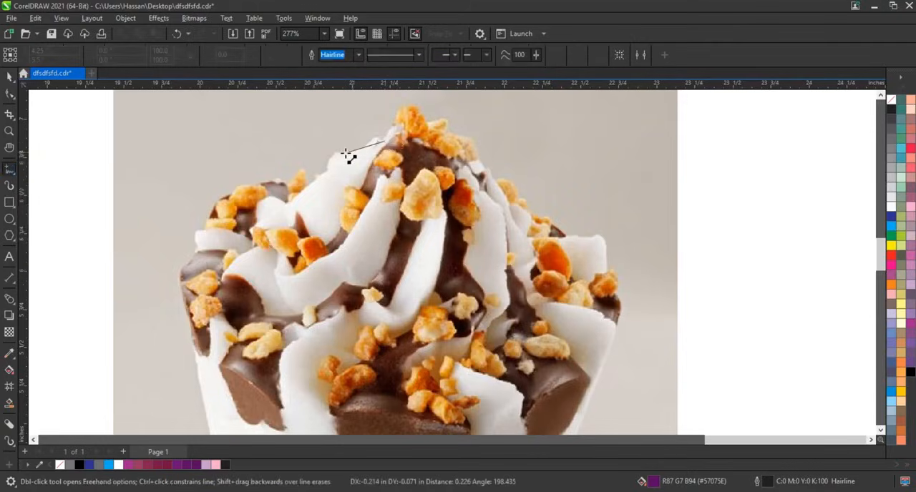
pyautogui.click(342, 154)
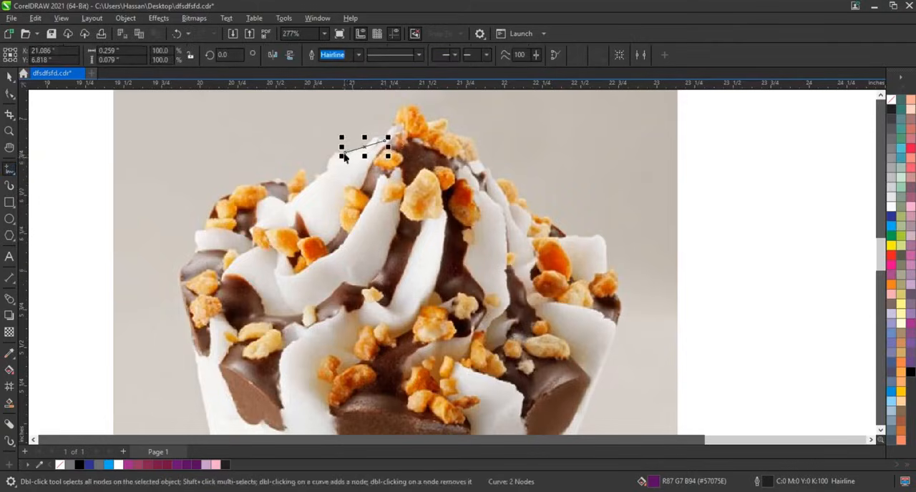
pyautogui.click(343, 155)
pyautogui.click(326, 170)
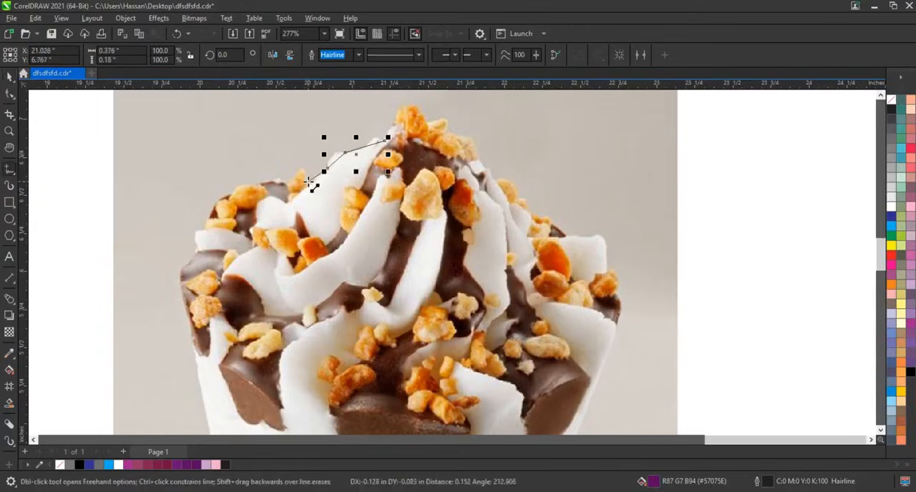
pyautogui.click(304, 180)
pyautogui.click(287, 184)
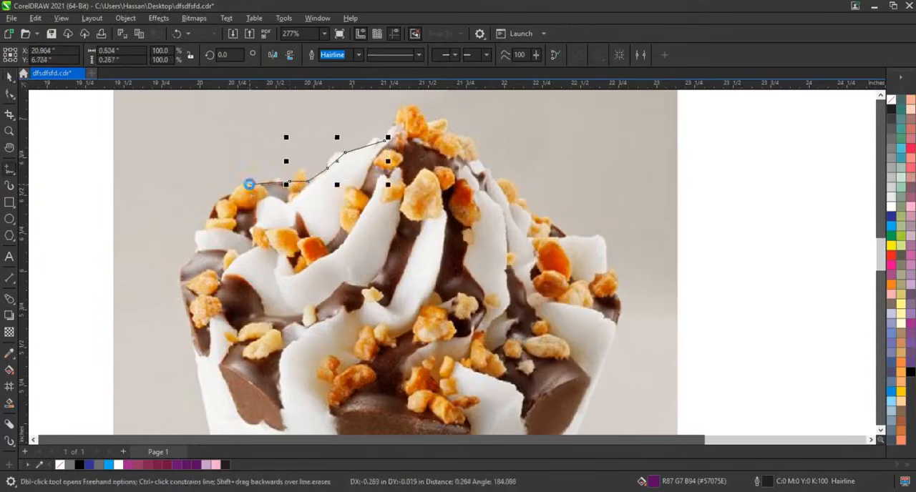
# Step: Continue the outline around the topping's left shoulder and down its left side to the lowest chocolate edge
pyautogui.click(248, 184)
pyautogui.click(230, 193)
pyautogui.click(201, 234)
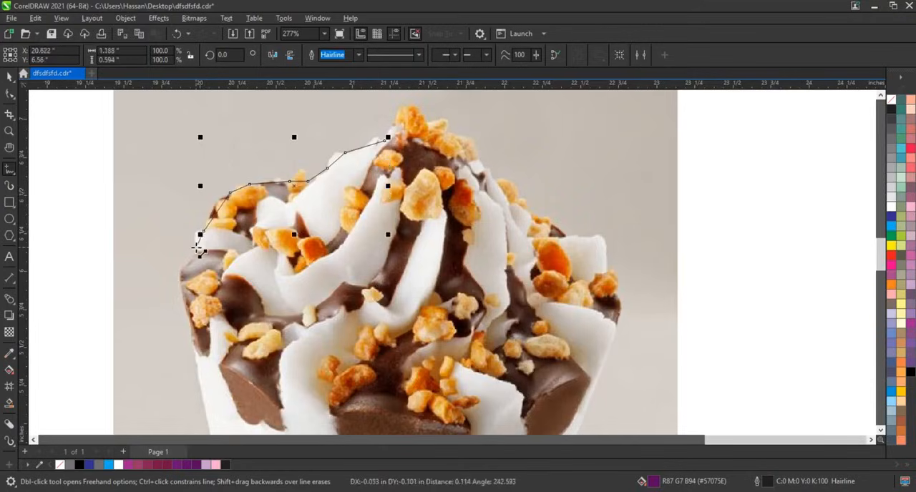
pyautogui.click(196, 248)
pyautogui.click(189, 262)
pyautogui.click(181, 292)
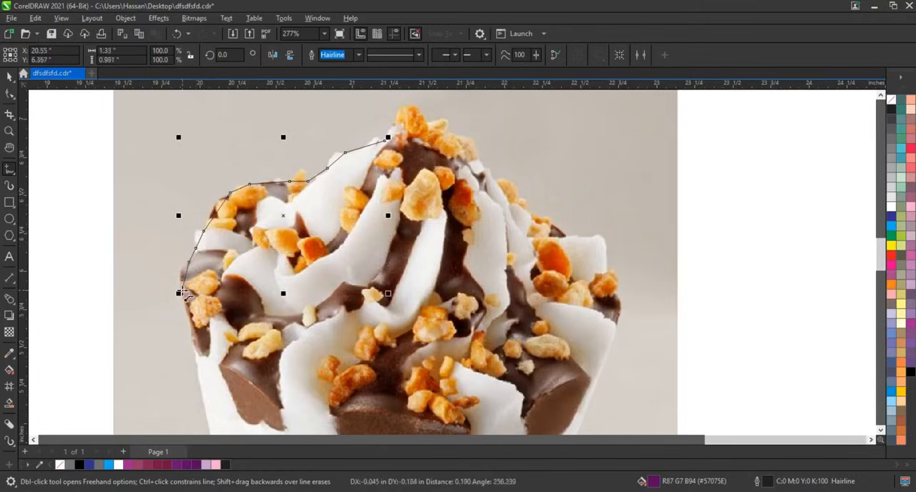
pyautogui.click(188, 330)
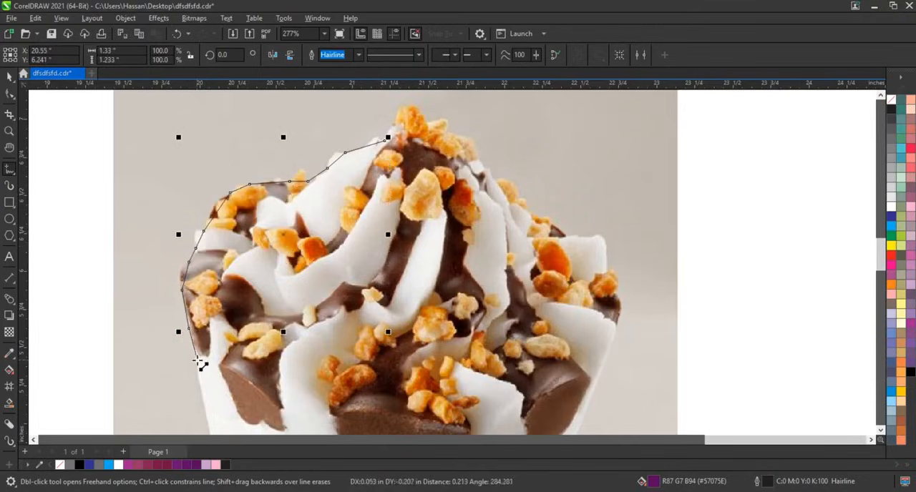
# Step: Extend the outline down the cone's left edge, around the tip and up to the chocolate band's right end
pyautogui.scroll(-4, 297, 247)
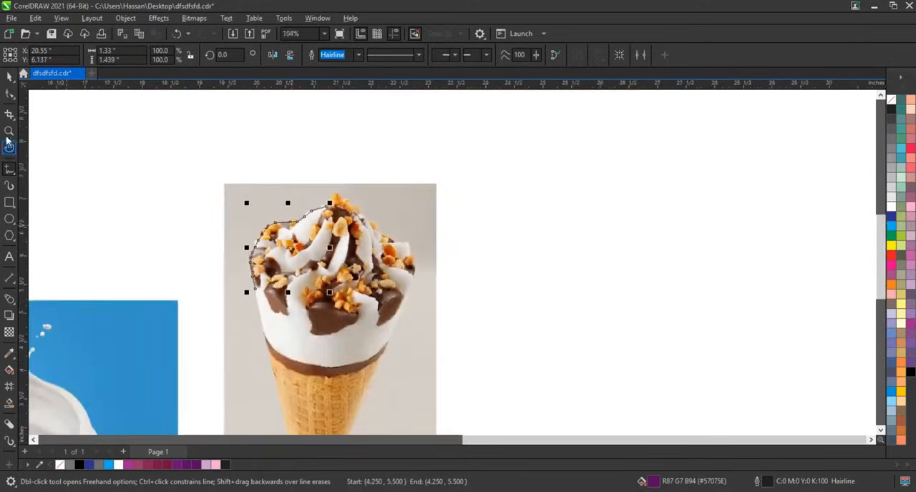
pyautogui.click(9, 131)
pyautogui.rightClick(325, 277)
pyautogui.moveTo(472, 369); pyautogui.dragTo(514, 395)
pyautogui.click(8, 170)
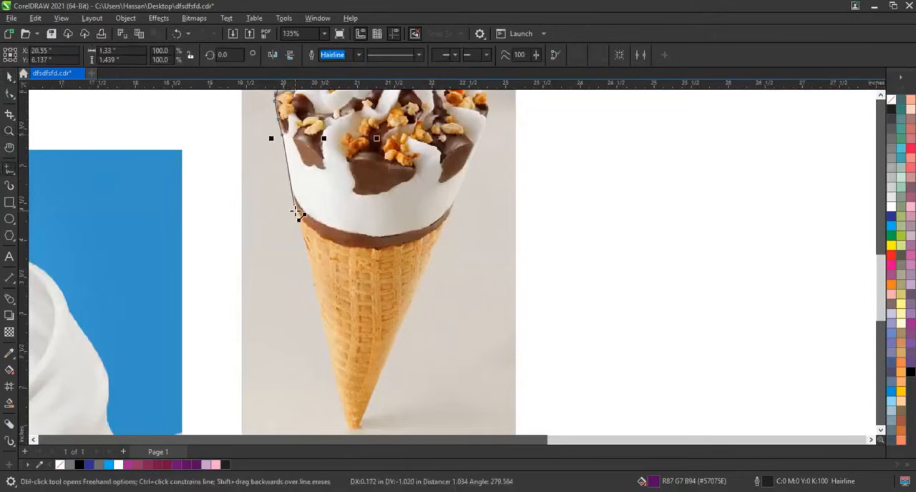
pyautogui.click(297, 212)
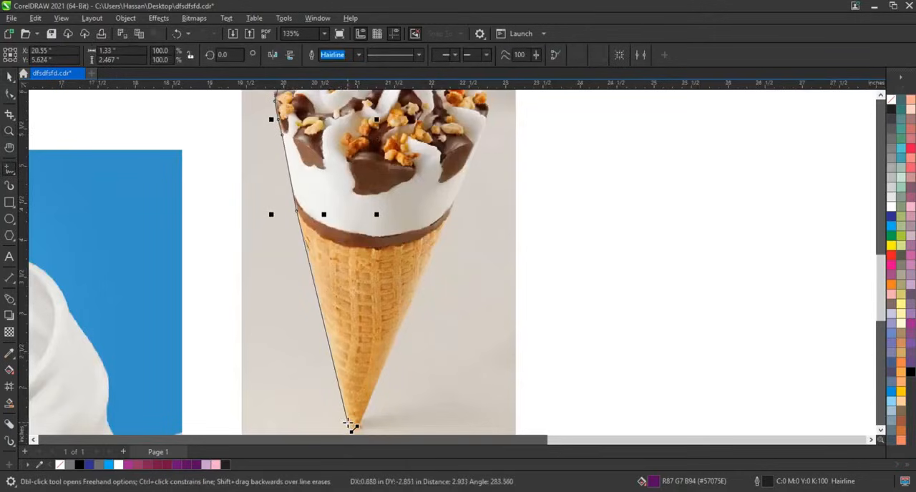
pyautogui.click(349, 425)
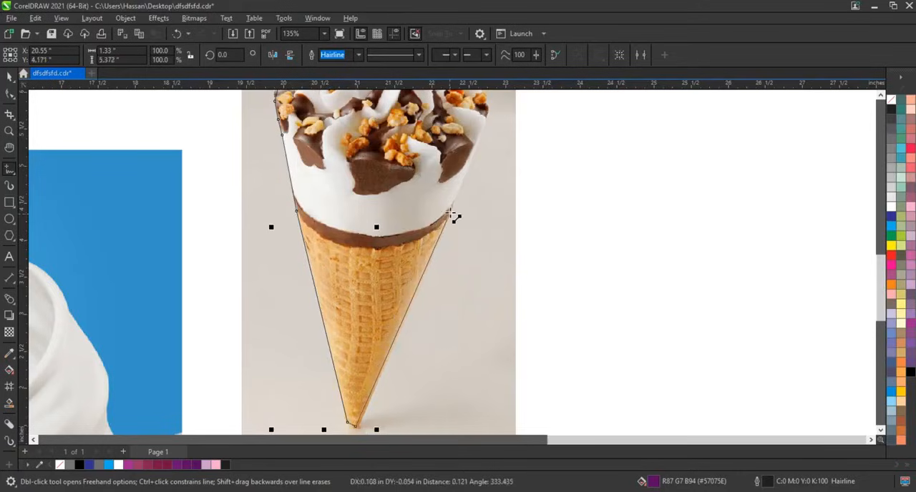
pyautogui.click(449, 209)
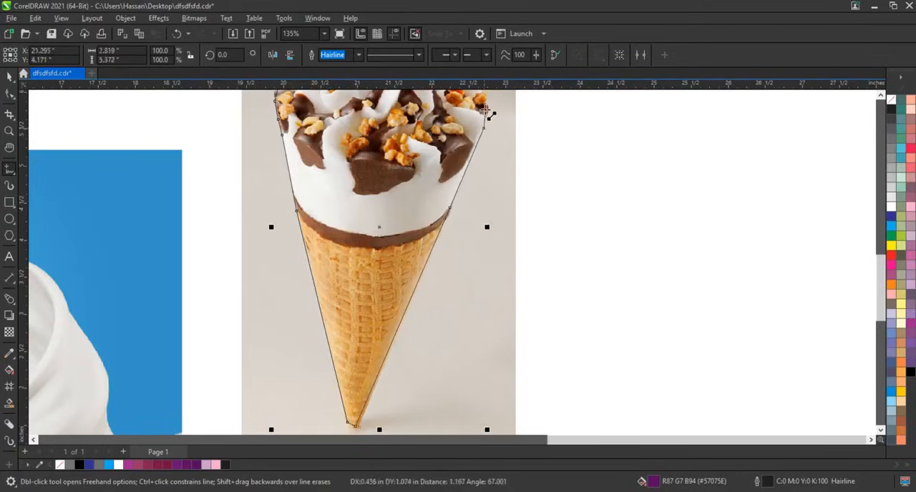
# Step: Continue the outline up the right side of the ice cream and around the topping's right shoulder
pyautogui.click(485, 129)
pyautogui.scroll(2, 486, 131)
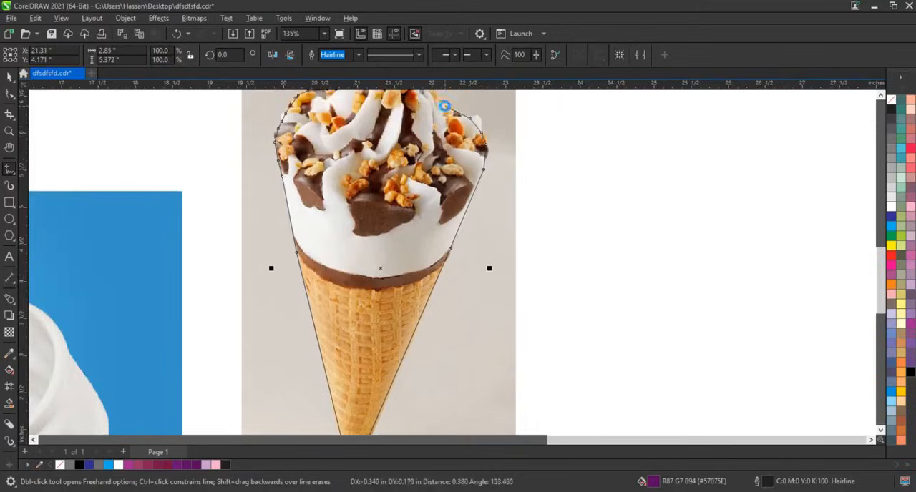
pyautogui.click(447, 107)
pyautogui.scroll(3, 270, 175)
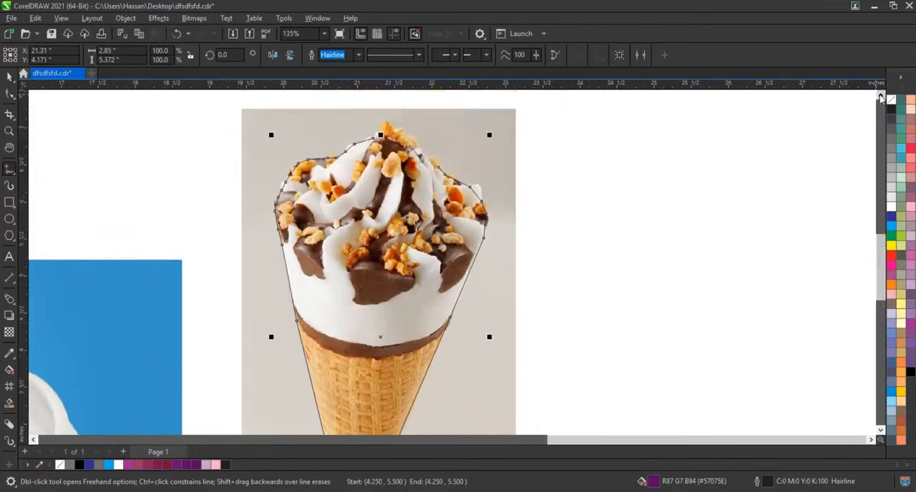
# Step: Trace over the nuts at the peak to close the outline at its starting point, and remove its fill
pyautogui.click(9, 132)
pyautogui.moveTo(282, 168); pyautogui.dragTo(533, 281)
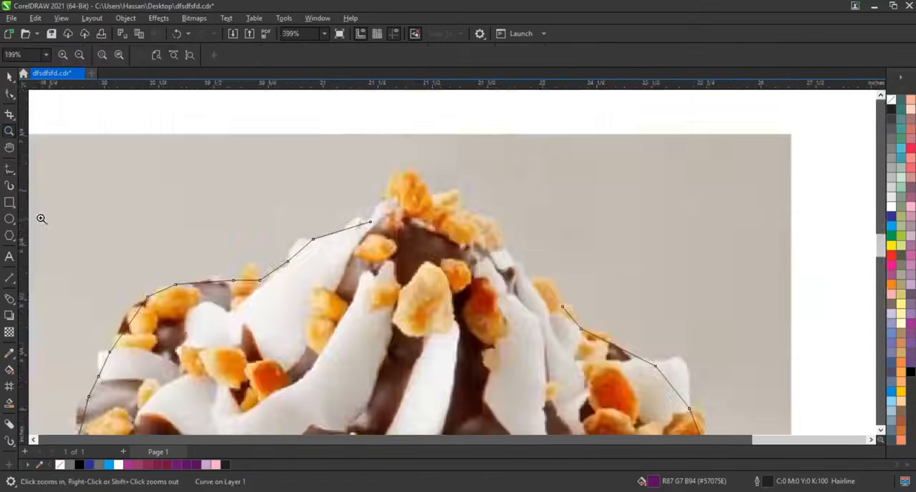
pyautogui.click(9, 170)
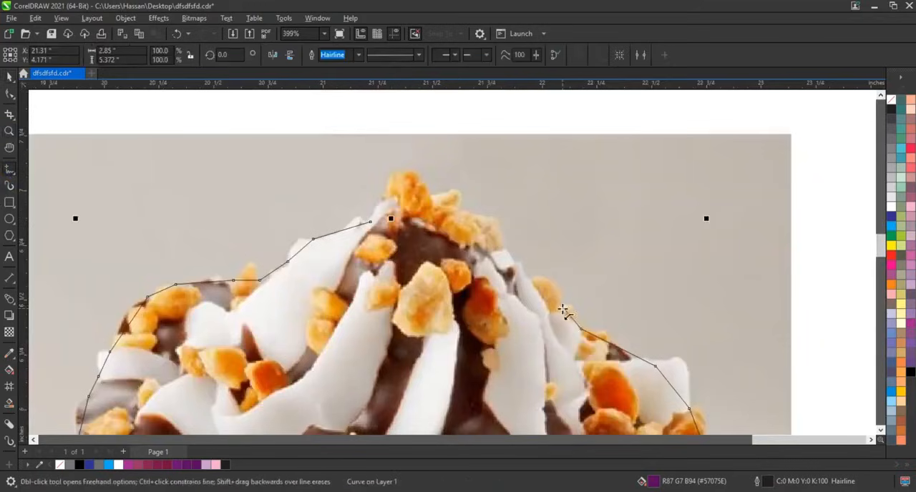
pyautogui.moveTo(533, 286)
pyautogui.mouseDown()
pyautogui.moveTo(500, 222)
pyautogui.moveTo(430, 197)
pyautogui.moveTo(418, 179)
pyautogui.moveTo(371, 221)
pyautogui.mouseUp()
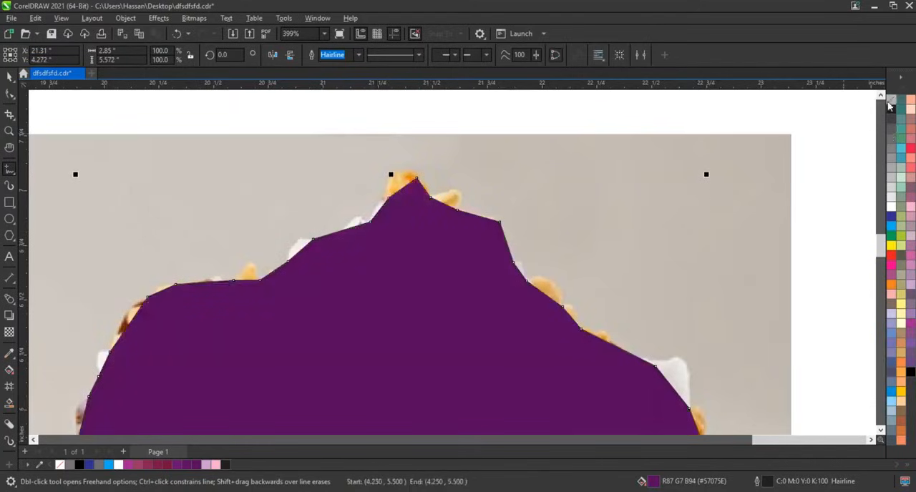
pyautogui.click(889, 102)
# Step: Select all nodes of the cone outline with the Shape tool and convert its segments to curves
pyautogui.scroll(-3, 517, 117)
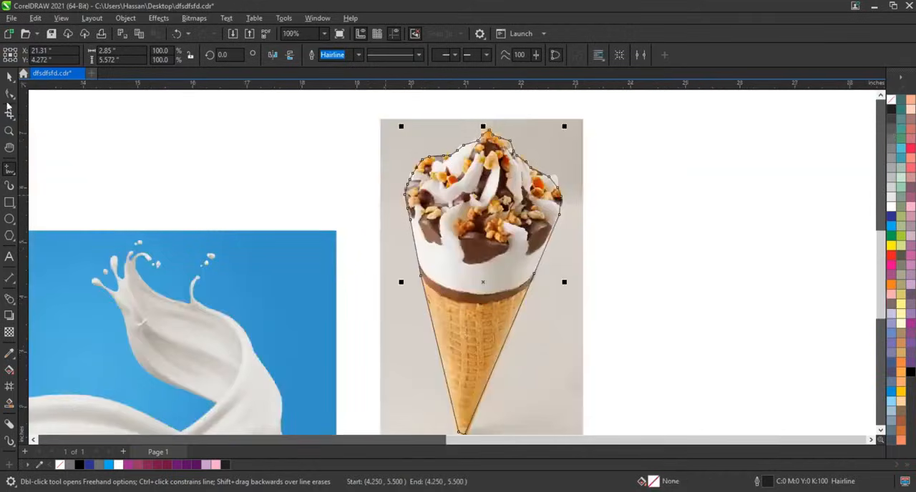
pyautogui.click(9, 94)
pyautogui.scroll(-1, 422, 293)
pyautogui.moveTo(374, 176); pyautogui.dragTo(530, 403)
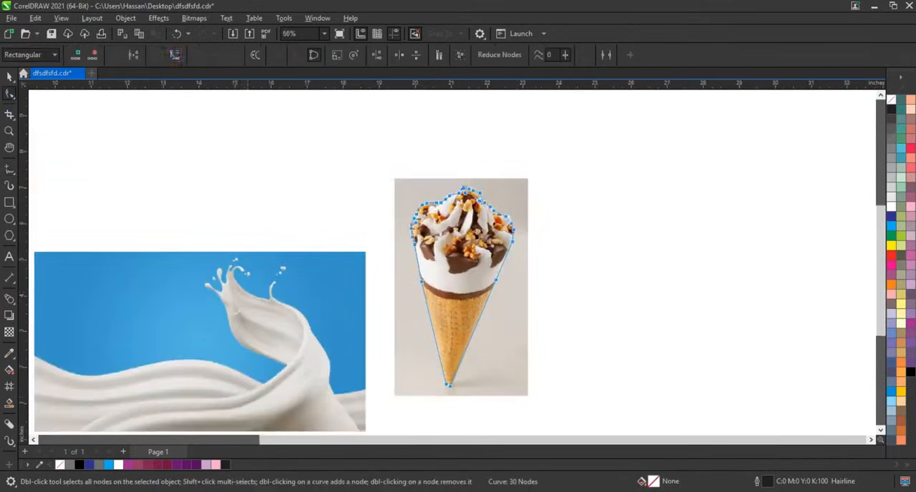
# Step: Bend the outline segments at the ice cream's peak so they follow the rounded nuts
pyautogui.click(9, 131)
pyautogui.moveTo(512, 252); pyautogui.dragTo(513, 253)
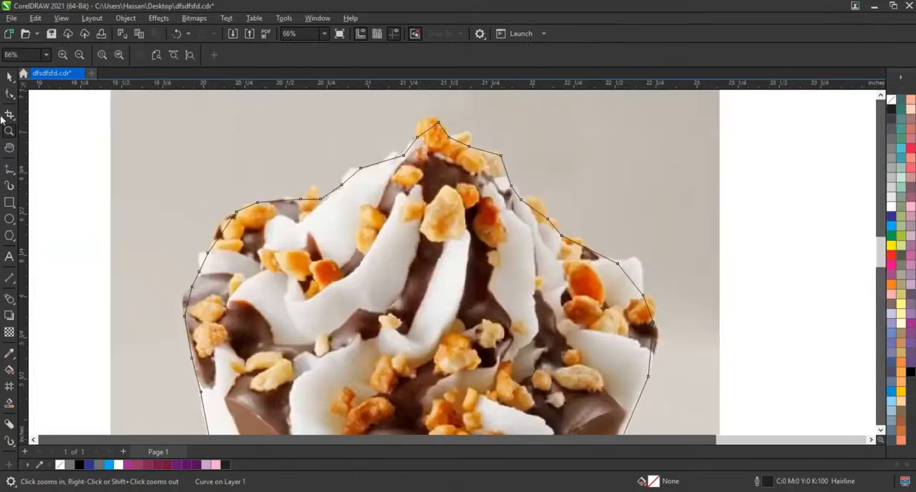
pyautogui.click(11, 96)
pyautogui.click(423, 125)
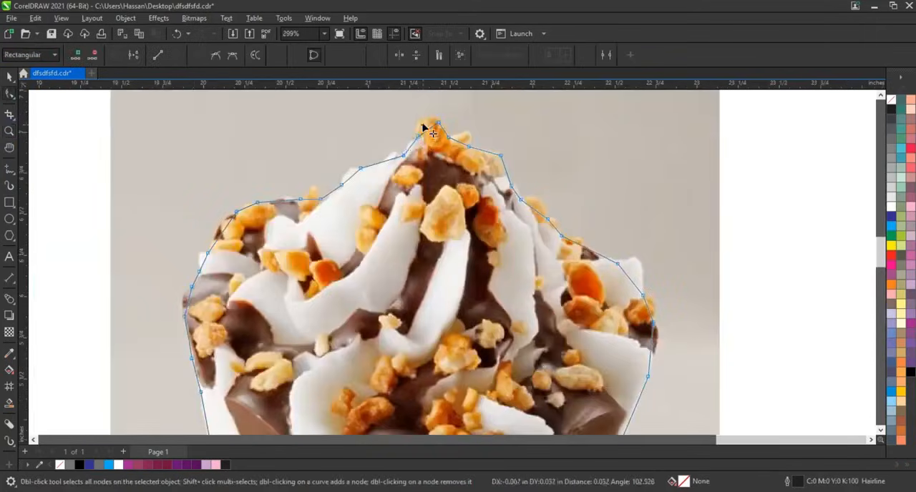
pyautogui.moveTo(460, 143); pyautogui.dragTo(467, 137)
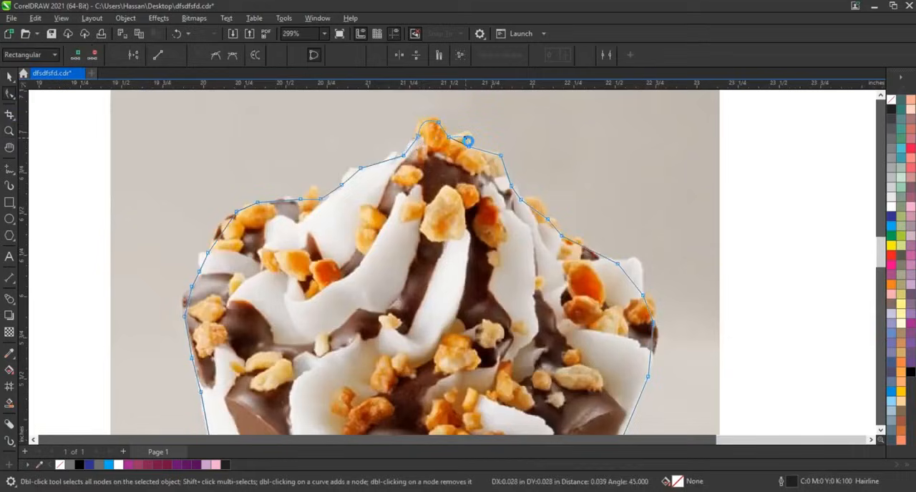
# Step: Bend the segments down the topping's right side to fit the nuts, cream and chocolate edges
pyautogui.click(505, 173)
pyautogui.click(535, 209)
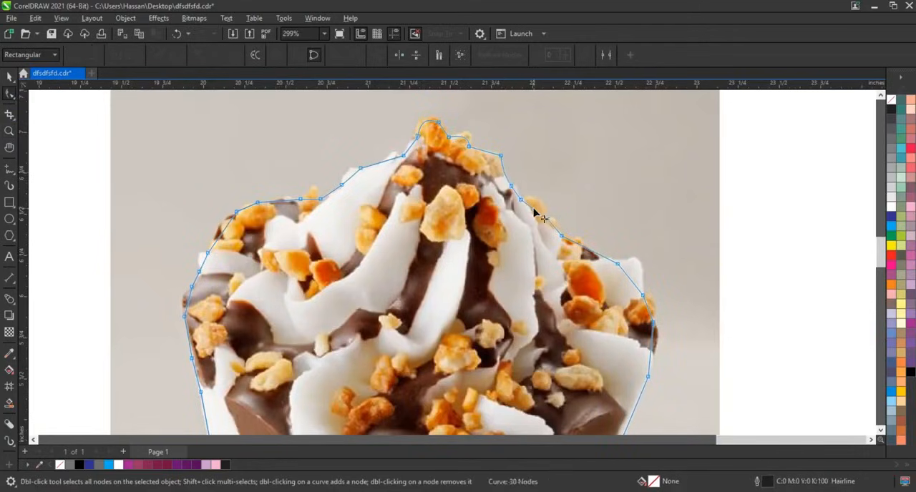
pyautogui.click(535, 206)
pyautogui.click(579, 240)
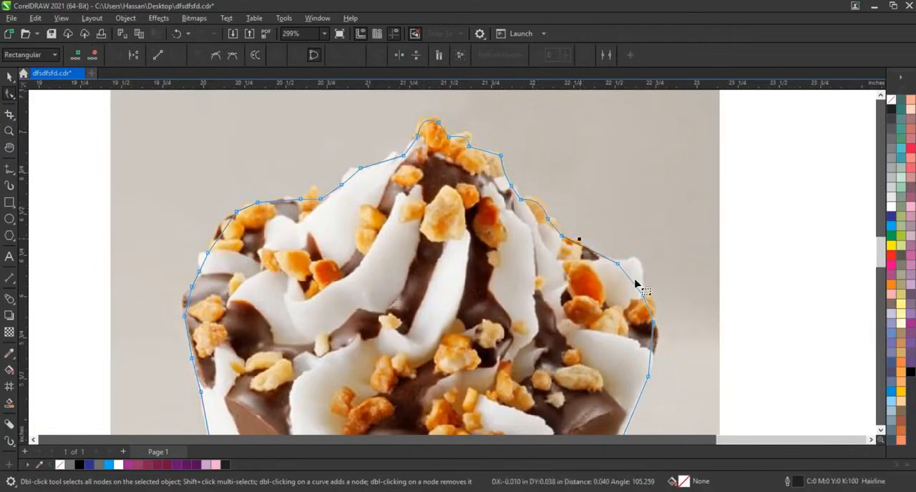
pyautogui.moveTo(629, 277); pyautogui.dragTo(634, 264)
pyautogui.moveTo(648, 308); pyautogui.dragTo(654, 306)
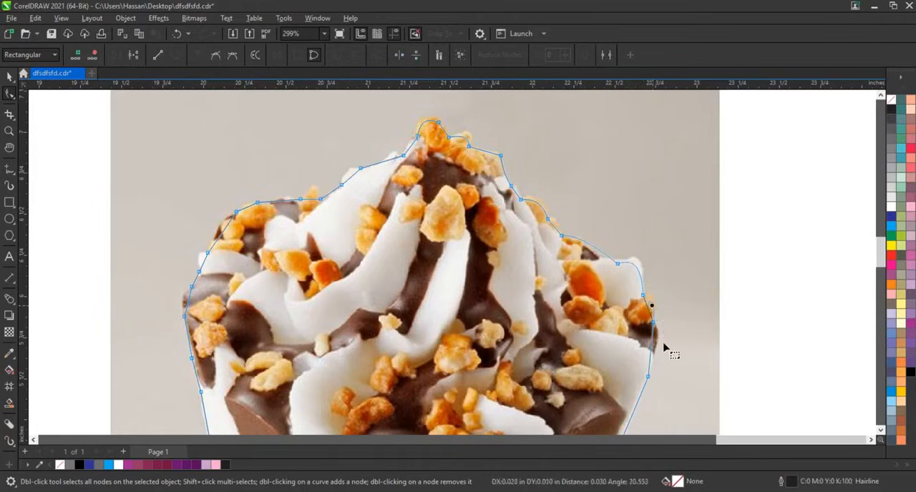
pyautogui.moveTo(652, 345); pyautogui.dragTo(656, 344)
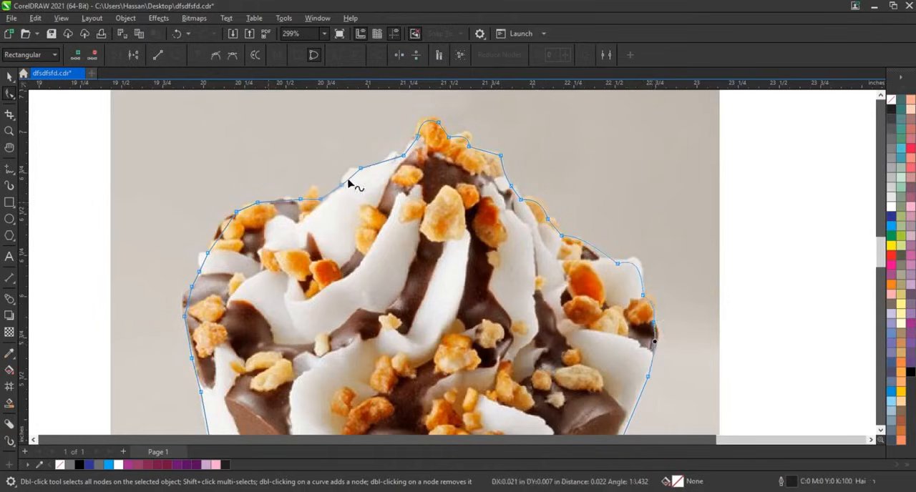
# Step: Bend the segments along the topping's left slope and left shoulder to match the cream, nuts and chocolate contours
pyautogui.moveTo(349, 178); pyautogui.dragTo(391, 152)
pyautogui.click(403, 155)
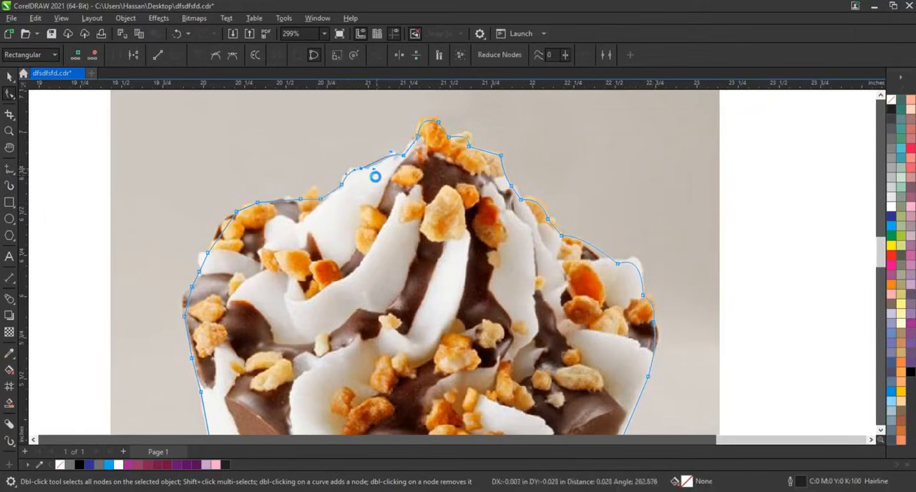
pyautogui.click(311, 194)
pyautogui.click(247, 209)
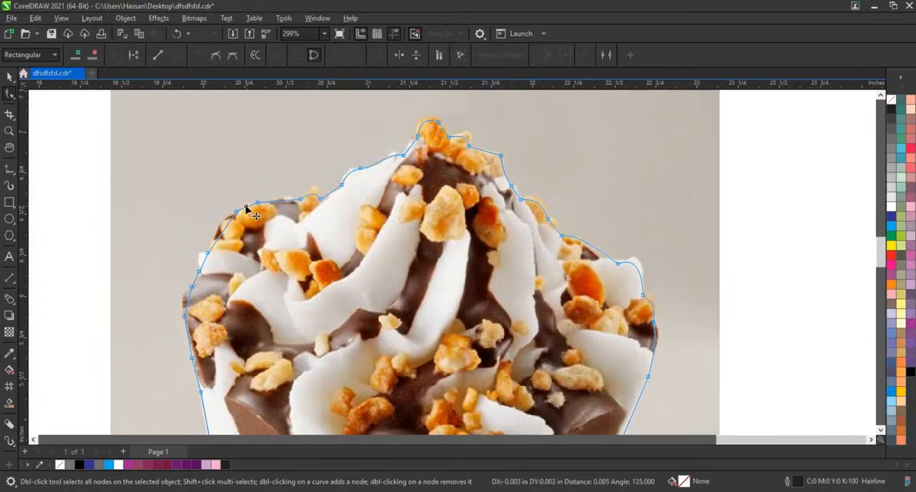
pyautogui.click(226, 228)
pyautogui.click(200, 263)
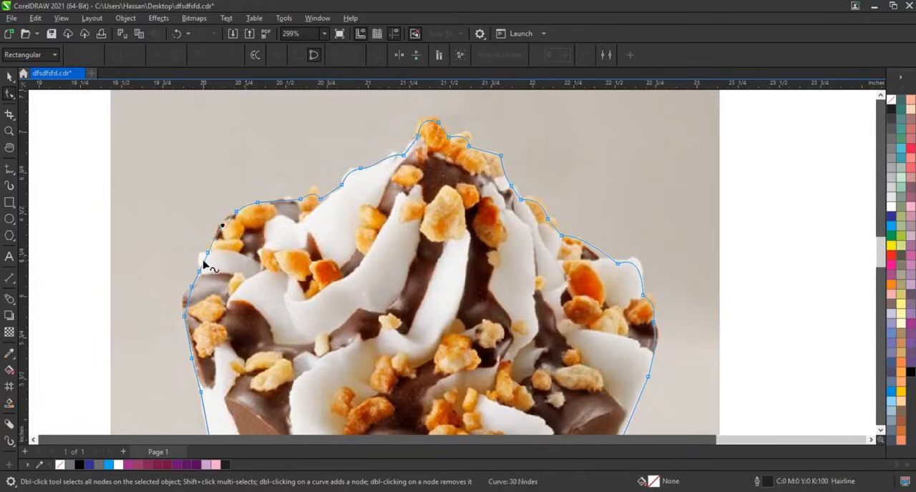
pyautogui.click(183, 299)
# Step: PowerClip the ice cream photo inside the traced outline to cut away its background
pyautogui.scroll(-5, 421, 174)
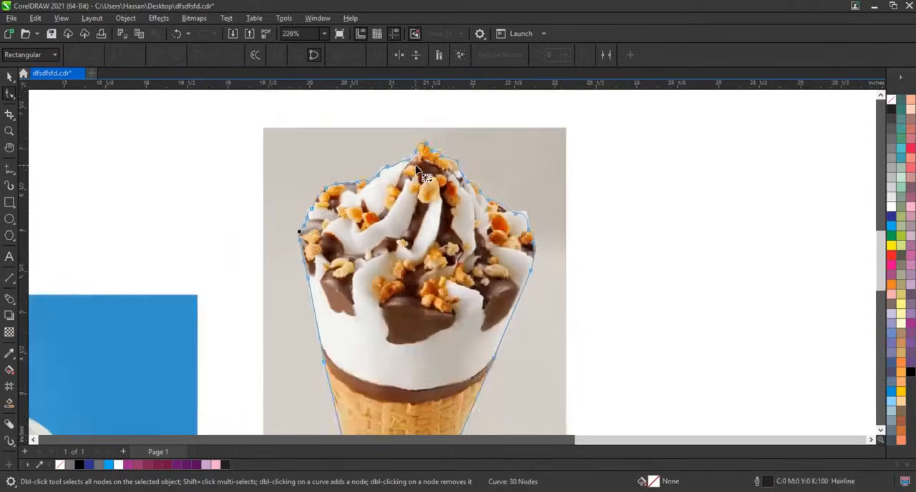
pyautogui.click(9, 77)
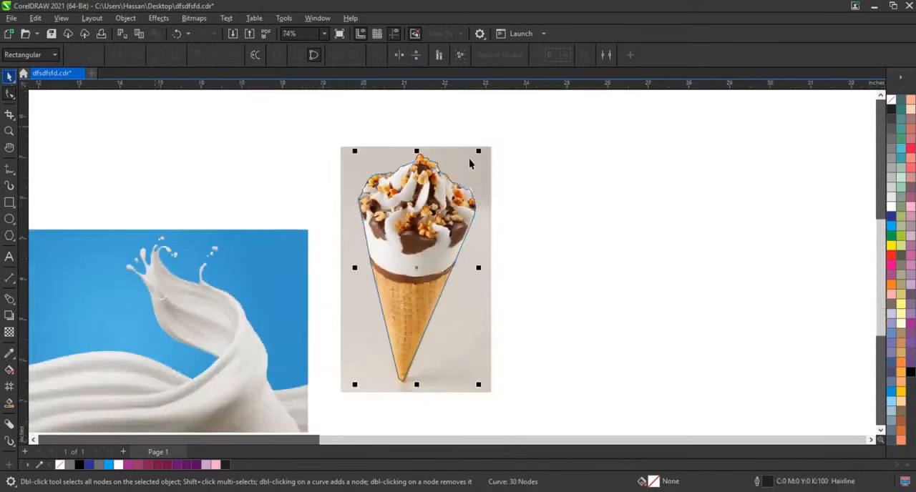
pyautogui.rightClick(466, 163)
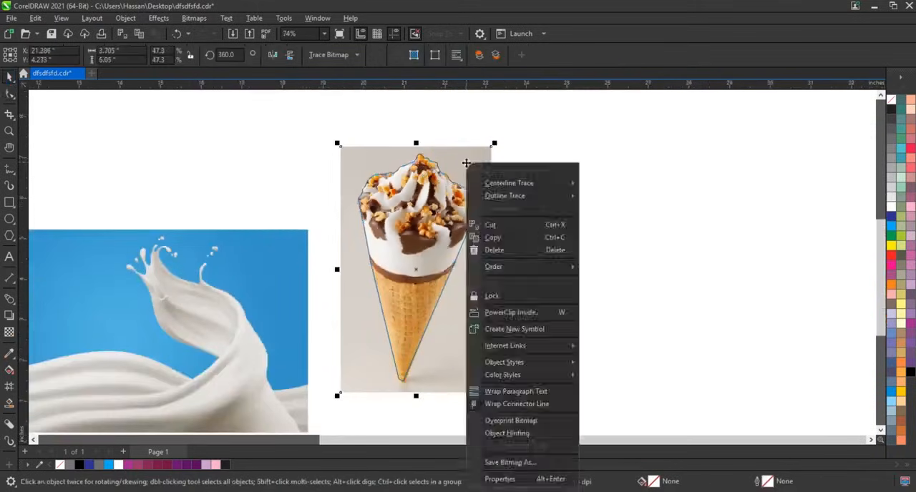
pyautogui.click(492, 312)
pyautogui.click(455, 251)
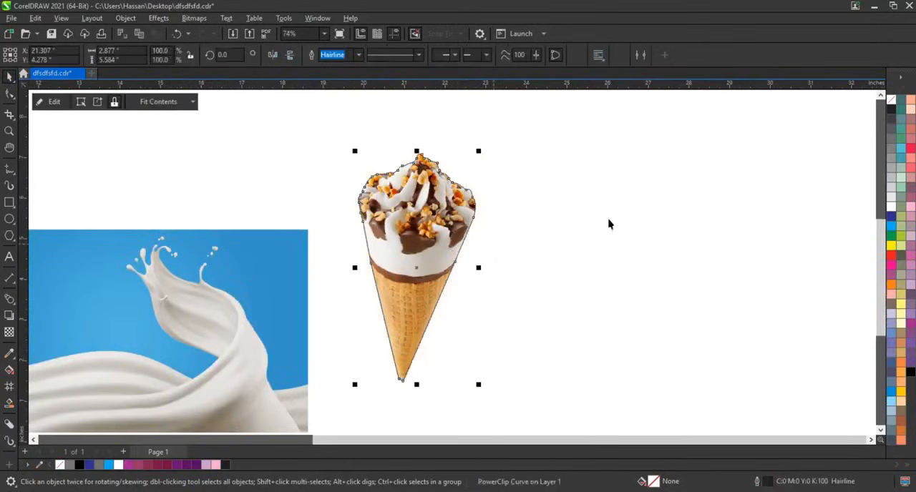
# Step: Remove the outline from the PowerClipped ice cream cone and deselect it
pyautogui.rightClick(893, 108)
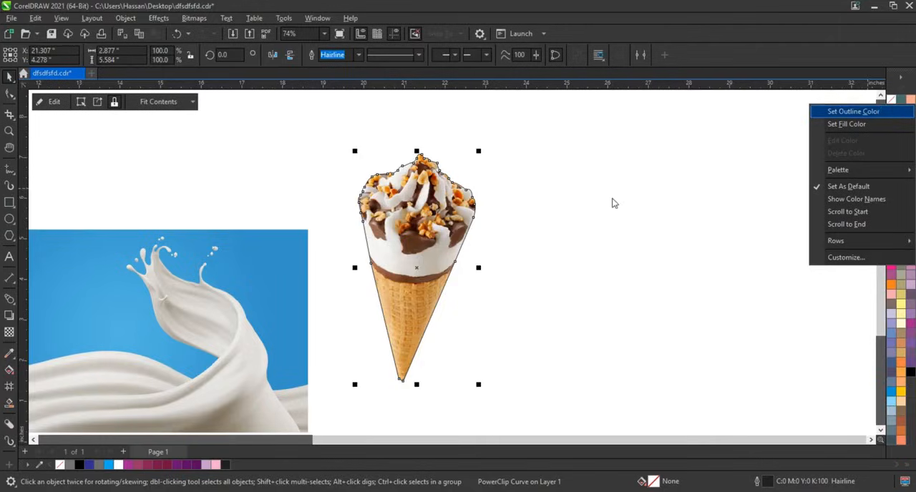
pyautogui.click(656, 210)
pyautogui.scroll(-4, 664, 213)
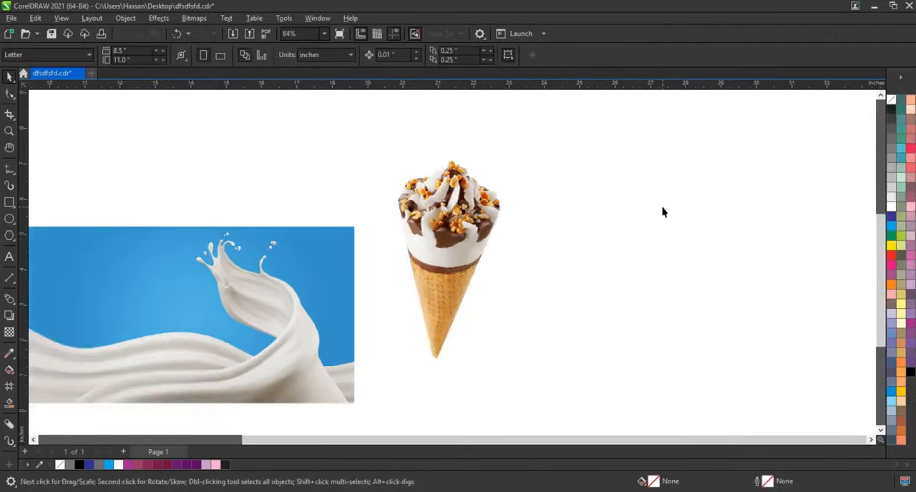
pyautogui.scroll(-2, 664, 212)
# Step: Start tracing the milk wave with straight Freehand segments from its left edge to the swirl's base, using a 0.75 mm outline
pyautogui.click(501, 259)
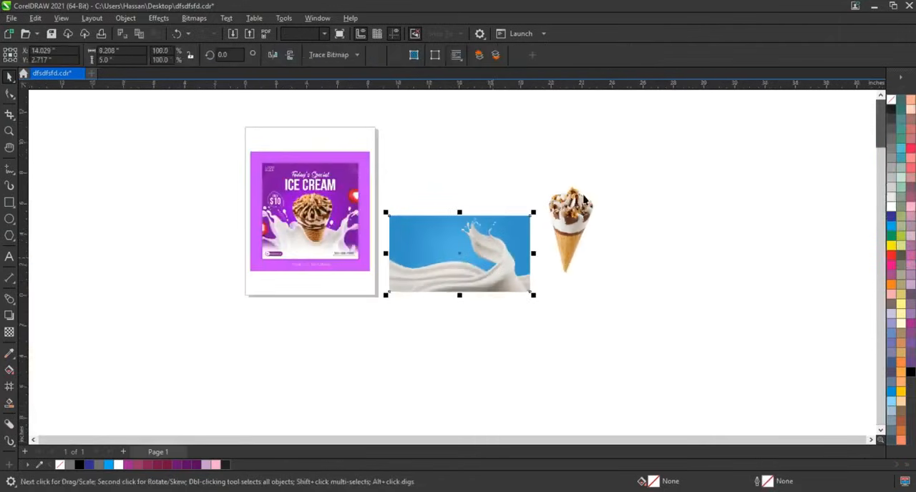
pyautogui.hotkey('shift', 'F2')
pyautogui.click(122, 234)
pyautogui.click(10, 169)
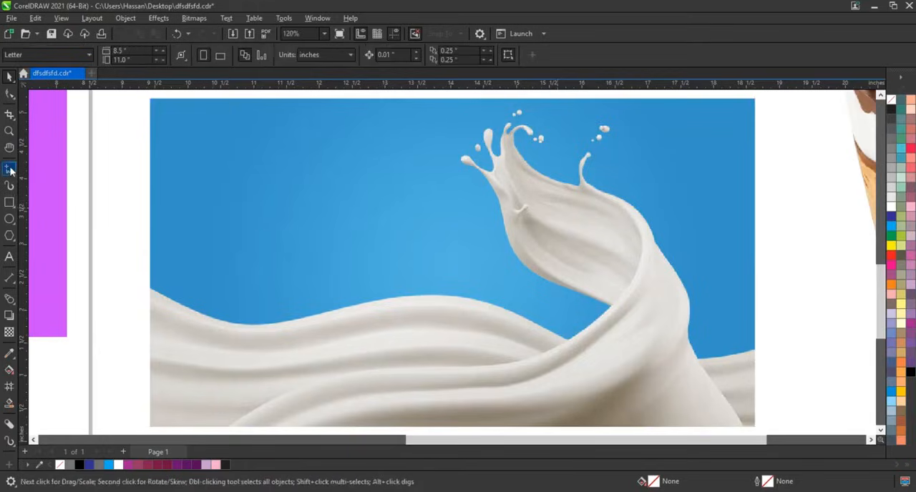
pyautogui.click(339, 314)
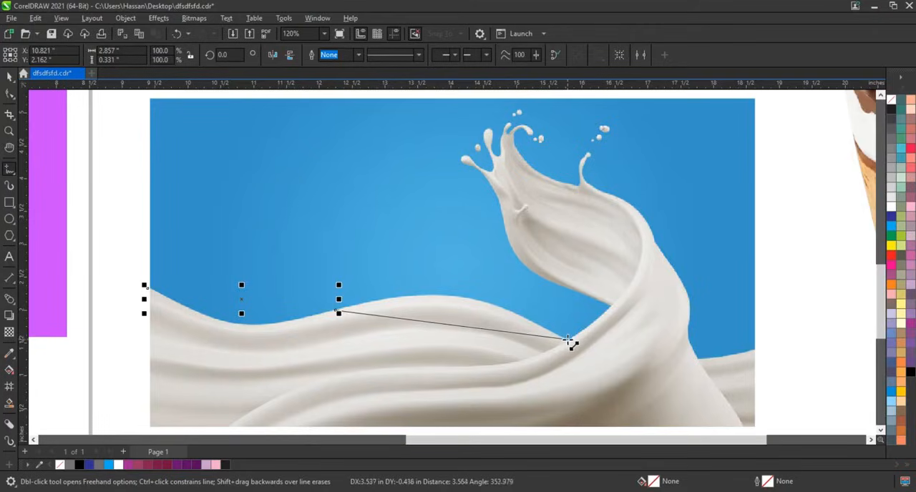
pyautogui.click(569, 340)
pyautogui.click(614, 303)
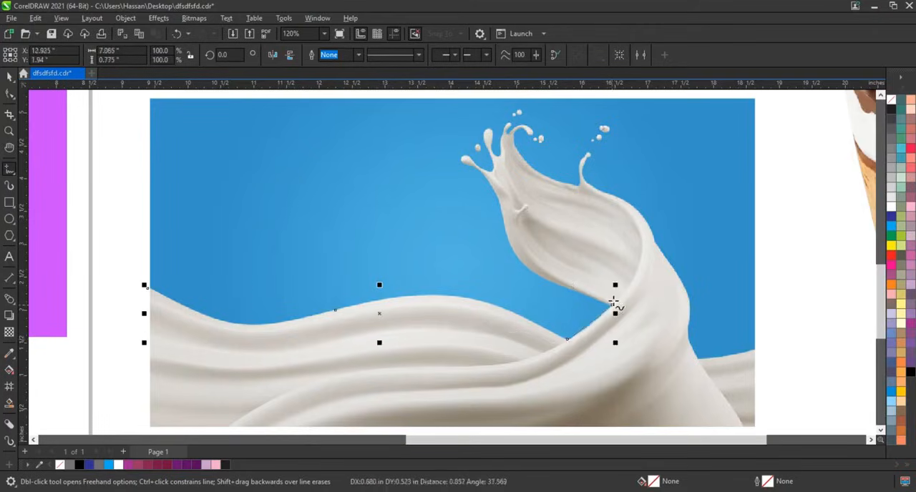
pyautogui.click(358, 55)
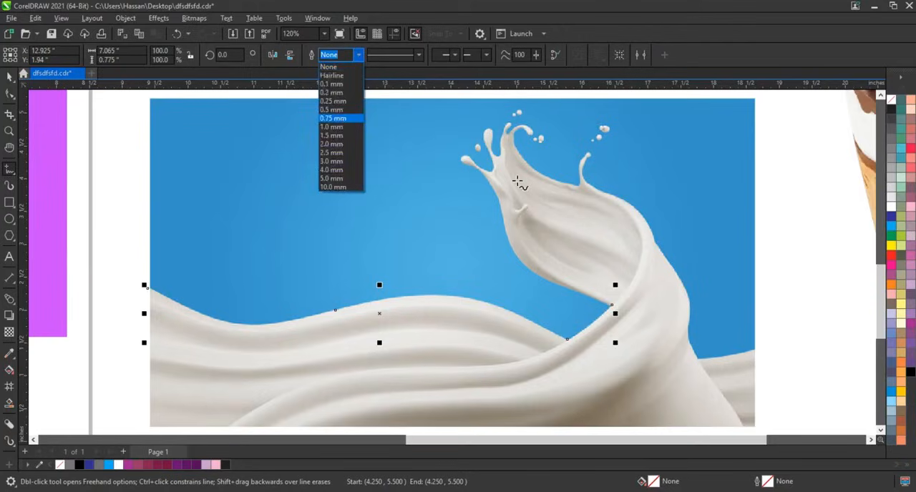
pyautogui.press('Return')
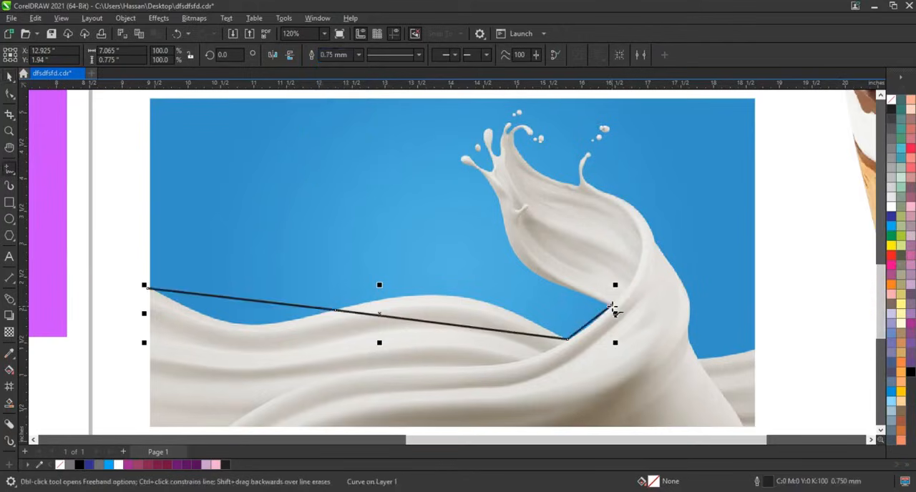
# Step: Continue the straight-segment outline up the milk swirl, across its tip and down its right side, leaving out the thin splashes
pyautogui.click(496, 195)
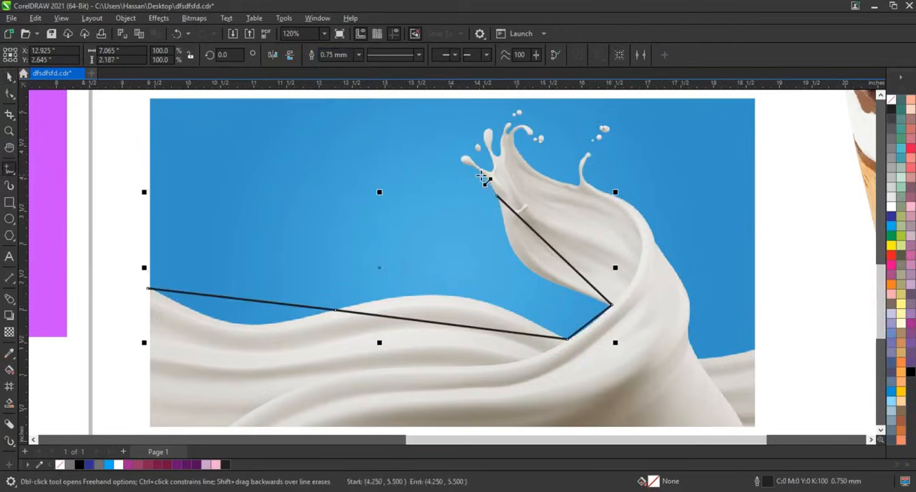
pyautogui.click(483, 174)
pyautogui.click(525, 165)
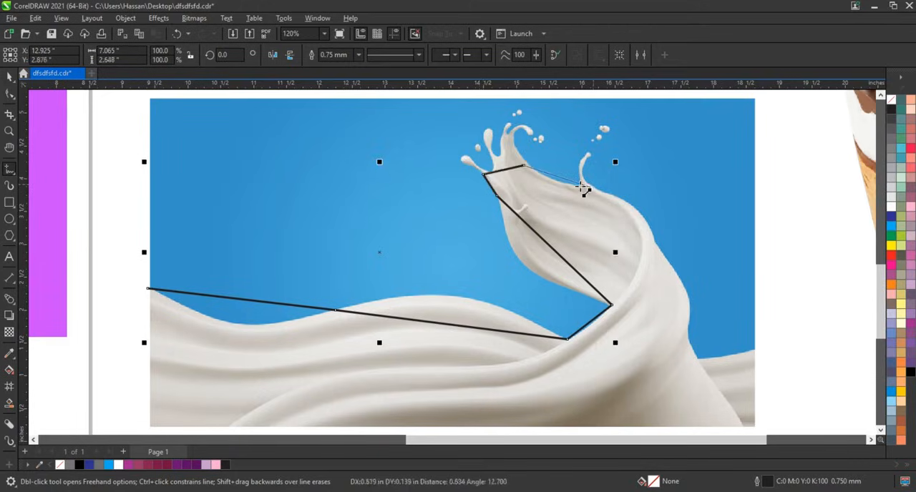
pyautogui.click(582, 187)
pyautogui.click(656, 252)
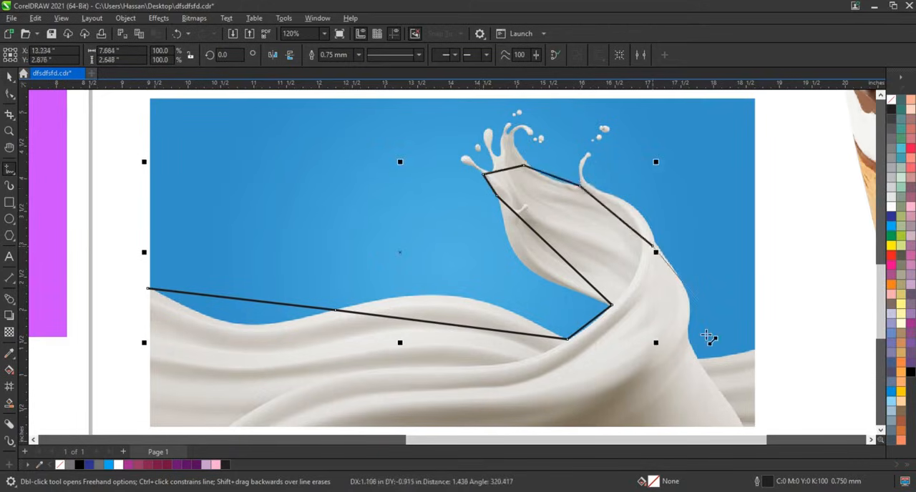
pyautogui.click(696, 358)
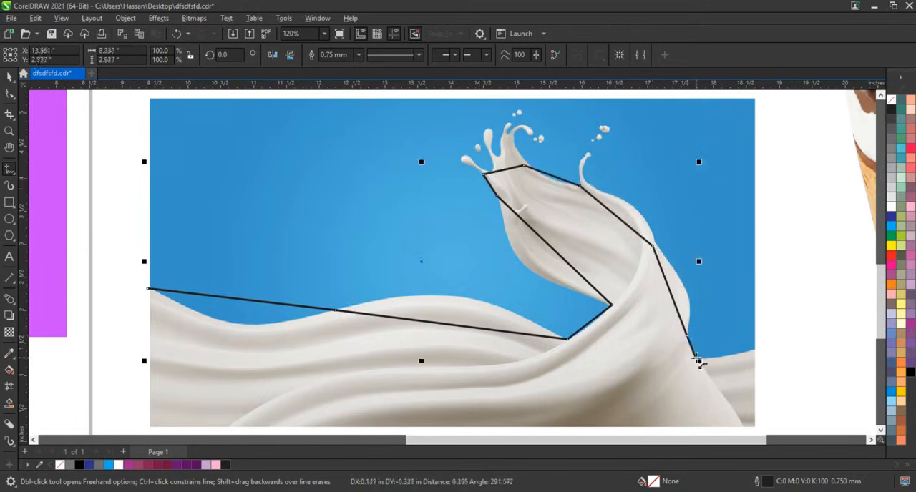
# Step: Close the milk outline along the short right crest and the photo's right, bottom and left edges
pyautogui.click(755, 351)
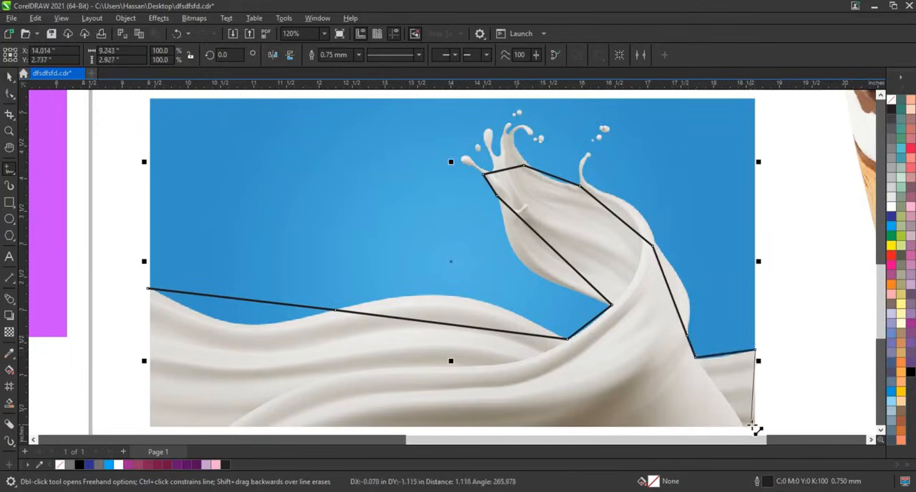
pyautogui.click(755, 425)
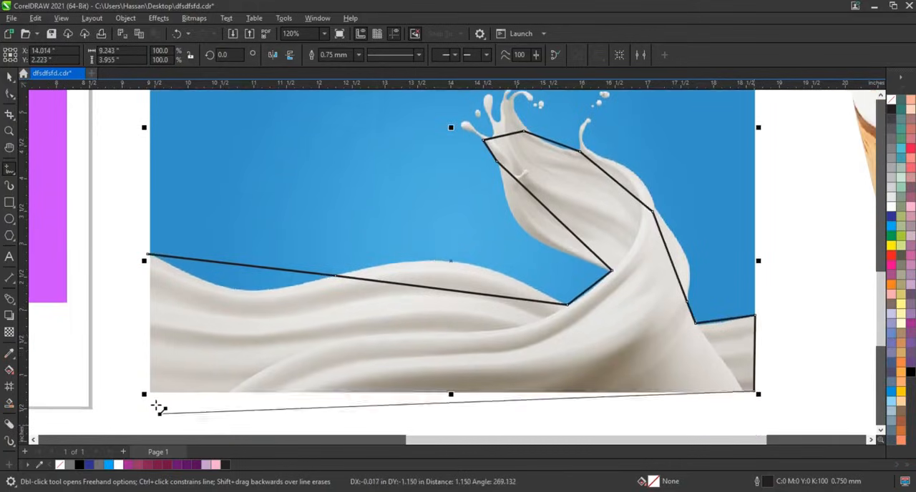
pyautogui.click(151, 391)
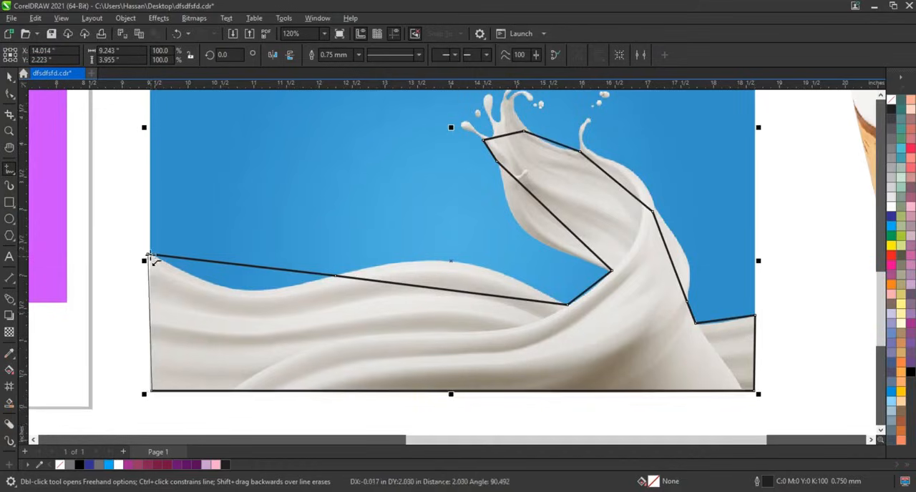
pyautogui.click(149, 256)
# Step: Select all nodes of the closed milk outline and convert its segments to curves
pyautogui.click(9, 95)
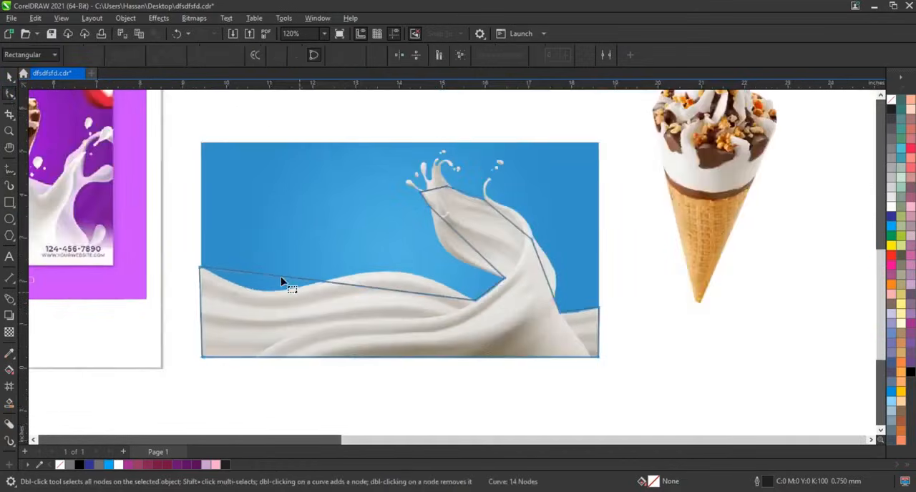
pyautogui.scroll(-2, 297, 299)
pyautogui.moveTo(612, 384); pyautogui.dragTo(619, 396)
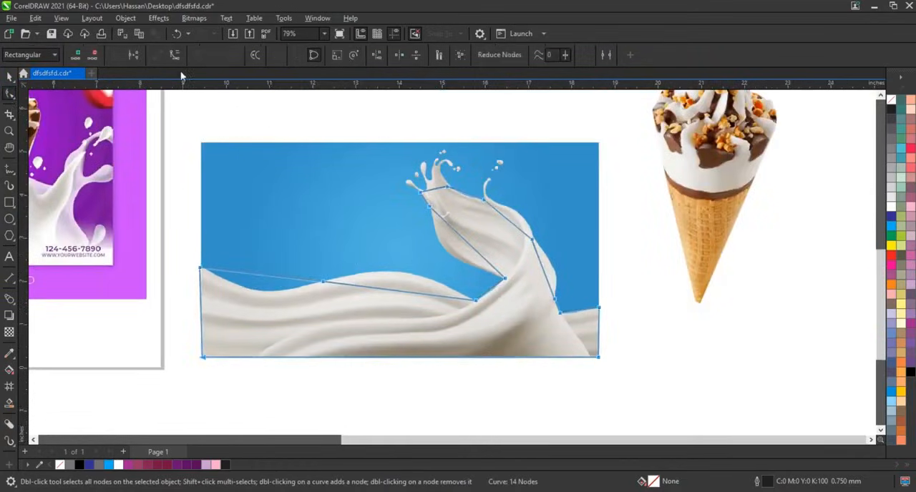
# Step: Bend the outline segments over the middle wave crest, along the swirl's base and up its left edge to match the milk
pyautogui.press('z')
pyautogui.moveTo(180, 243); pyautogui.dragTo(599, 352)
pyautogui.click(7, 92)
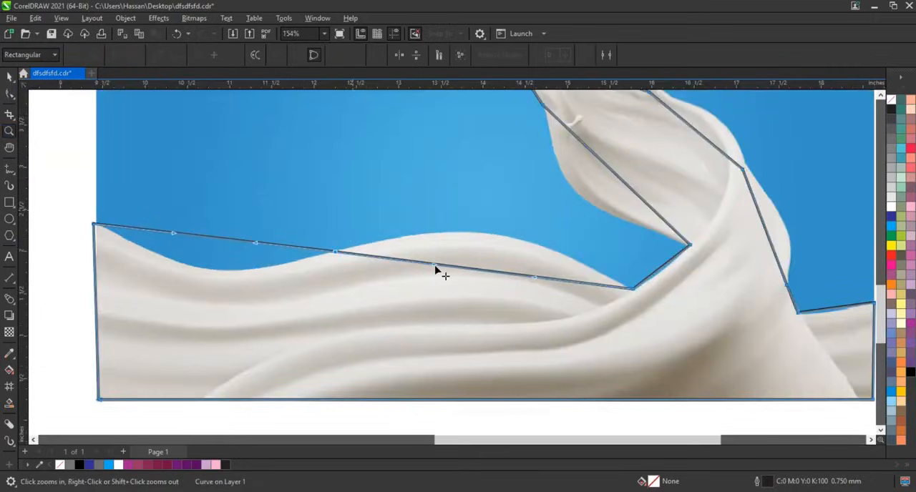
pyautogui.moveTo(437, 268); pyautogui.dragTo(677, 262)
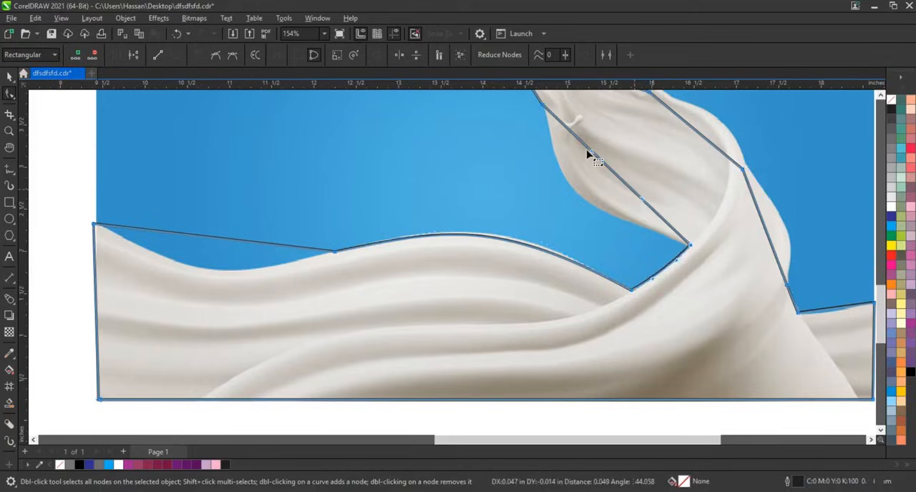
pyautogui.moveTo(589, 155); pyautogui.dragTo(565, 232)
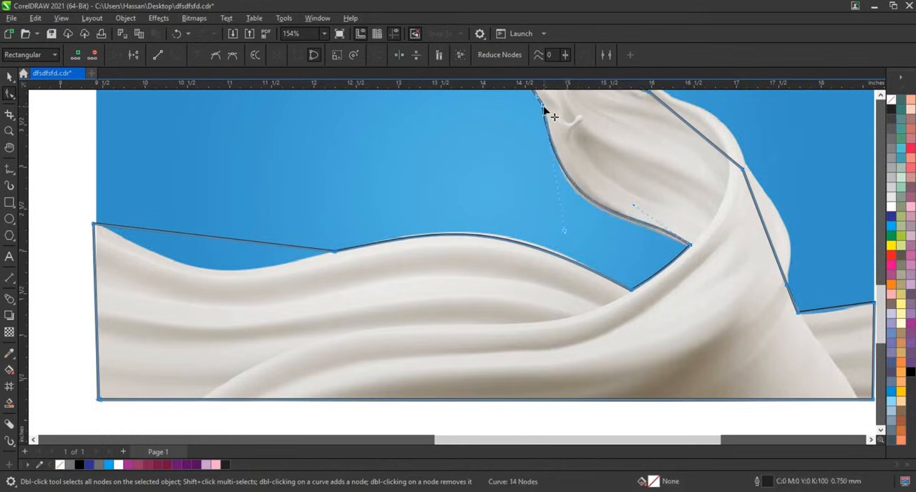
pyautogui.moveTo(544, 112); pyautogui.dragTo(546, 110)
pyautogui.moveTo(568, 179); pyautogui.dragTo(568, 180)
# Step: Bend the segment along the left wave trough and adjust its joining node and handle for a smooth transition to the crest
pyautogui.moveTo(241, 244); pyautogui.dragTo(216, 272)
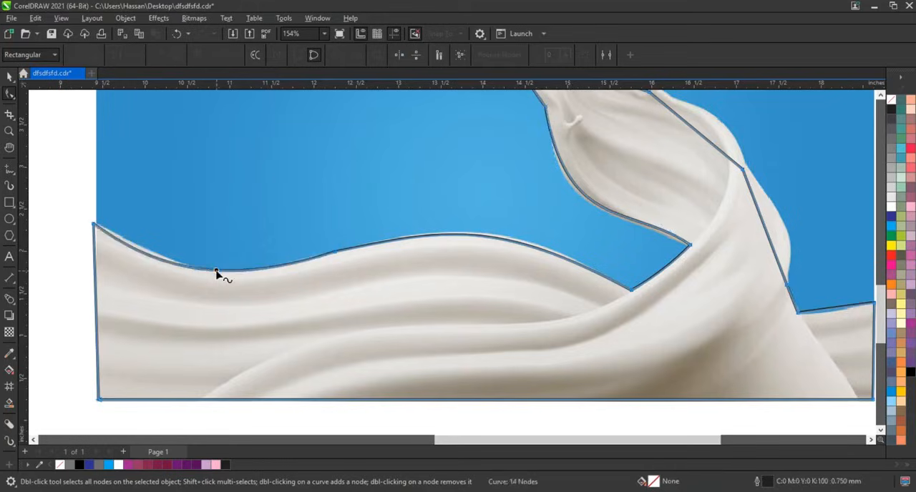
pyautogui.click(334, 254)
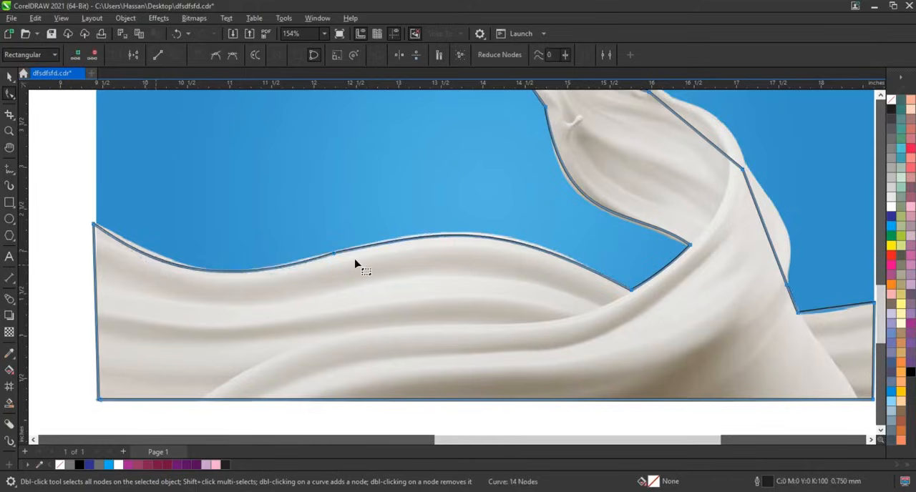
pyautogui.moveTo(332, 261); pyautogui.dragTo(334, 259)
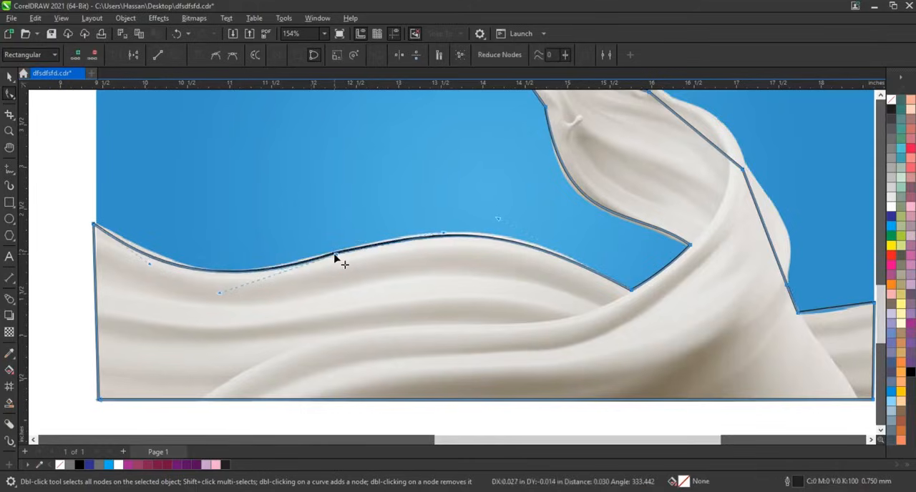
pyautogui.moveTo(220, 292); pyautogui.dragTo(218, 292)
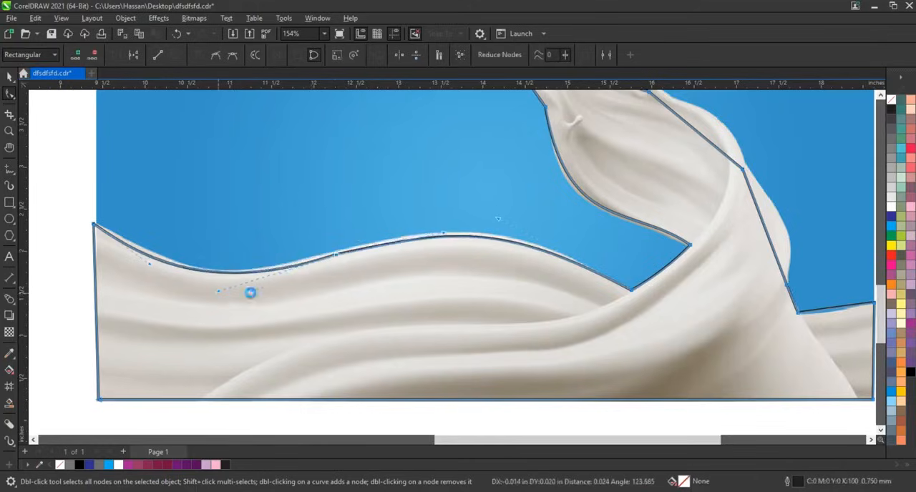
# Step: Bend the outline down the swirl's lower right flank and along the short crest to the photo's right edge
pyautogui.click(774, 227)
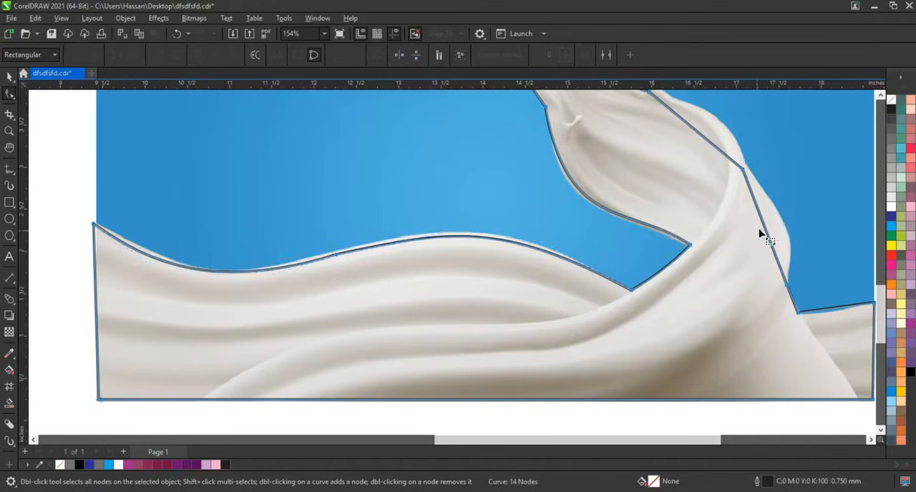
pyautogui.moveTo(764, 232); pyautogui.dragTo(780, 224)
pyautogui.click(788, 284)
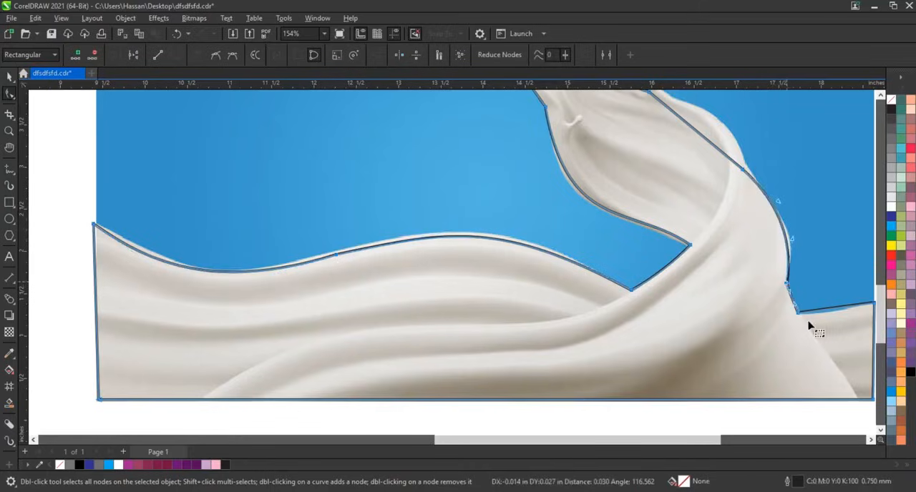
pyautogui.moveTo(798, 313); pyautogui.dragTo(850, 310)
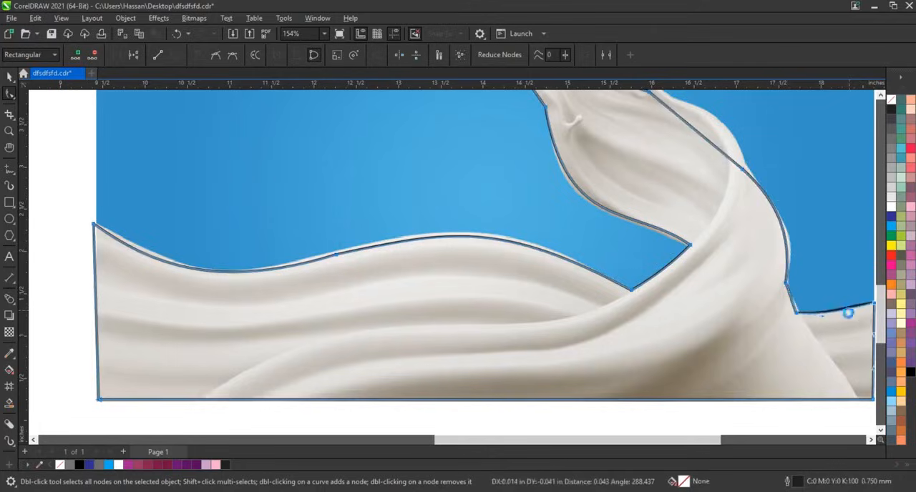
# Step: Bend the segments over the swirl's upper right curve, its top rim and the short left side below the tip
pyautogui.scroll(3, 833, 172)
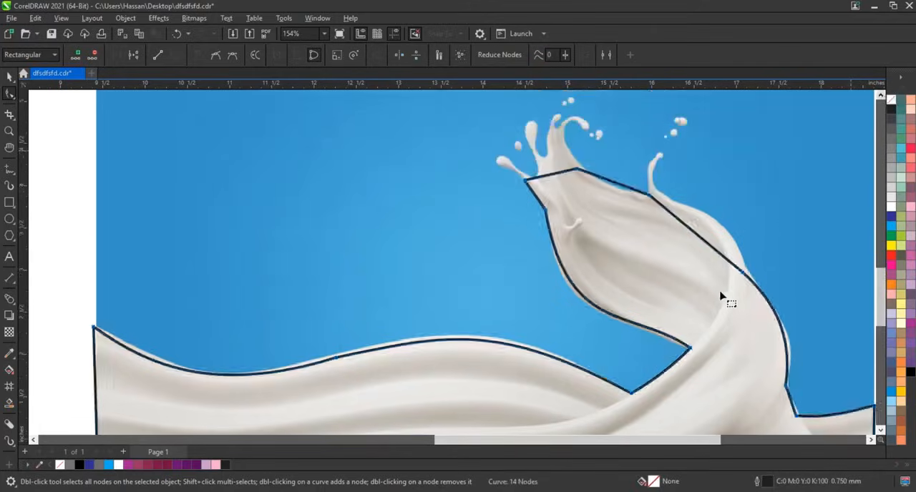
pyautogui.moveTo(729, 243); pyautogui.dragTo(696, 212)
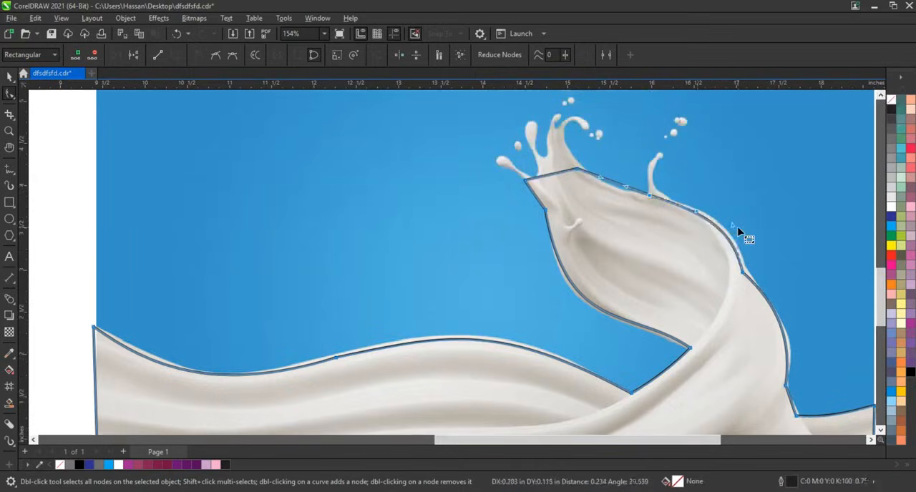
pyautogui.moveTo(599, 190); pyautogui.dragTo(625, 189)
pyautogui.click(537, 194)
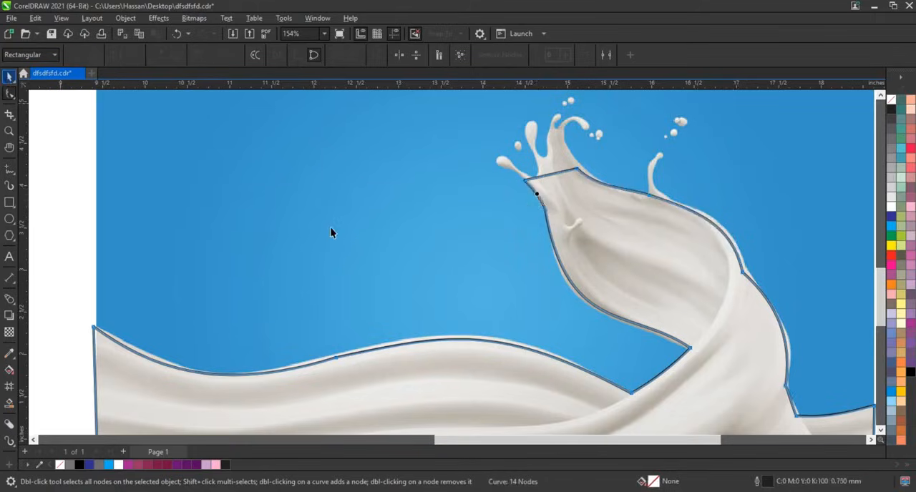
# Step: Brighten the milk photo with a Brightness/Contrast/Intensity adjustment, setting Brightness to 9
pyautogui.scroll(-1, 330, 227)
pyautogui.click(445, 189)
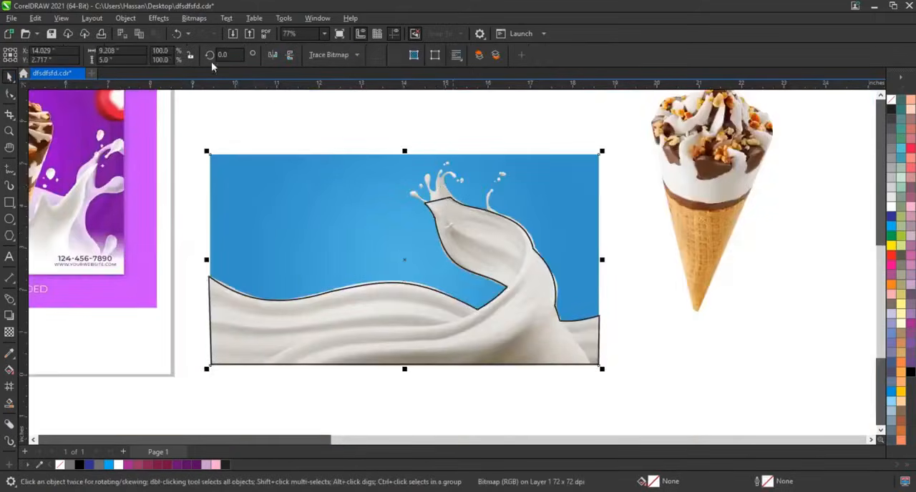
pyautogui.click(169, 22)
pyautogui.moveTo(174, 46)
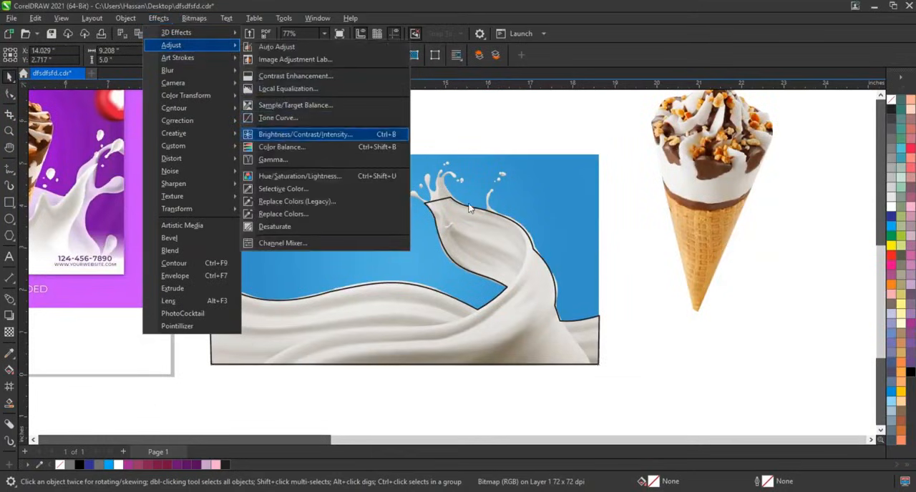
pyautogui.press('Return')
pyautogui.moveTo(481, 196); pyautogui.dragTo(714, 228)
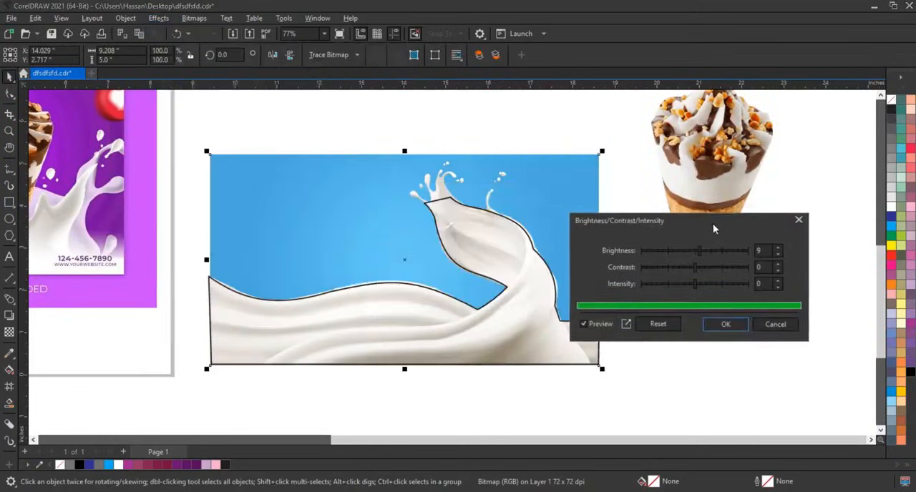
pyautogui.click(726, 326)
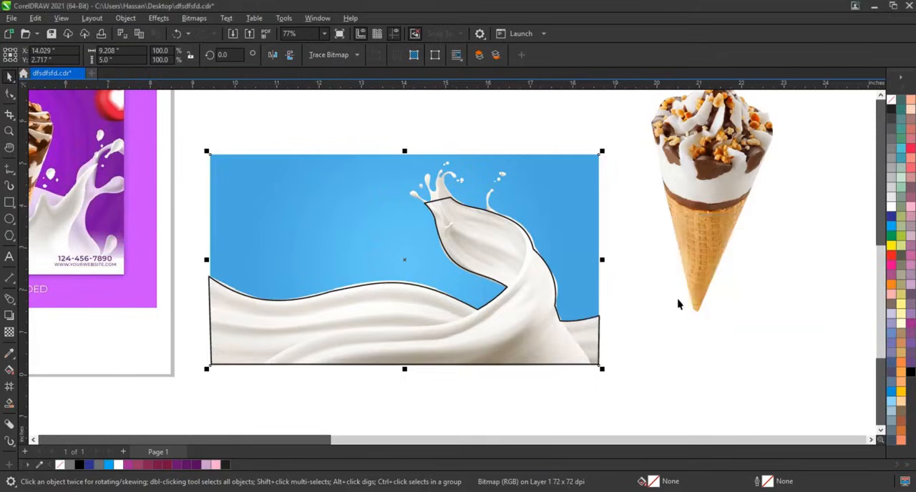
# Step: PowerClip the brightened milk photo inside the traced wave outline
pyautogui.rightClick(590, 250)
pyautogui.click(615, 318)
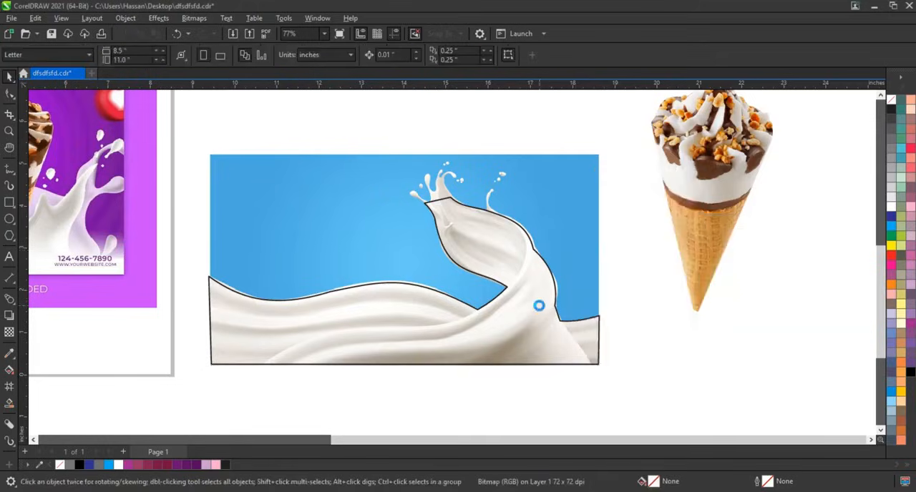
pyautogui.click(538, 308)
pyautogui.click(680, 348)
pyautogui.scroll(-1, 680, 350)
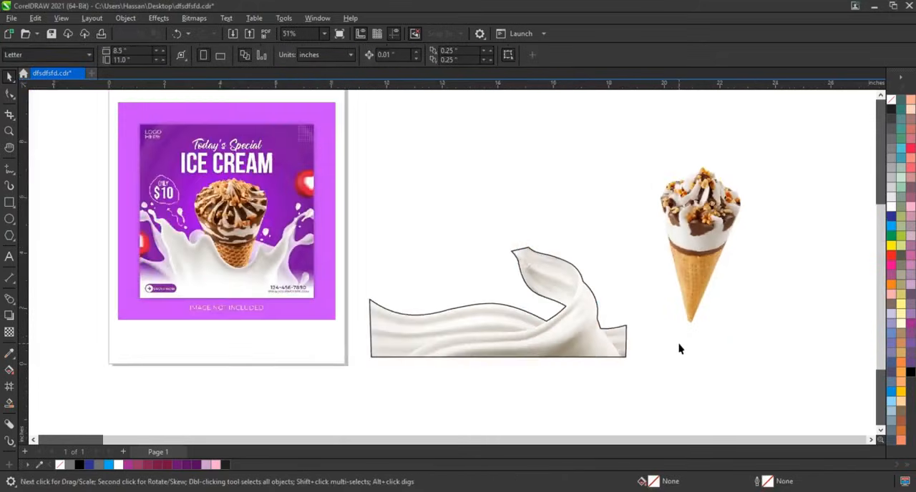
# Step: Draw a square about 8.72 inches wide over the milk wave and fill it with dark purple (R87 G7 B94)
pyautogui.click(10, 203)
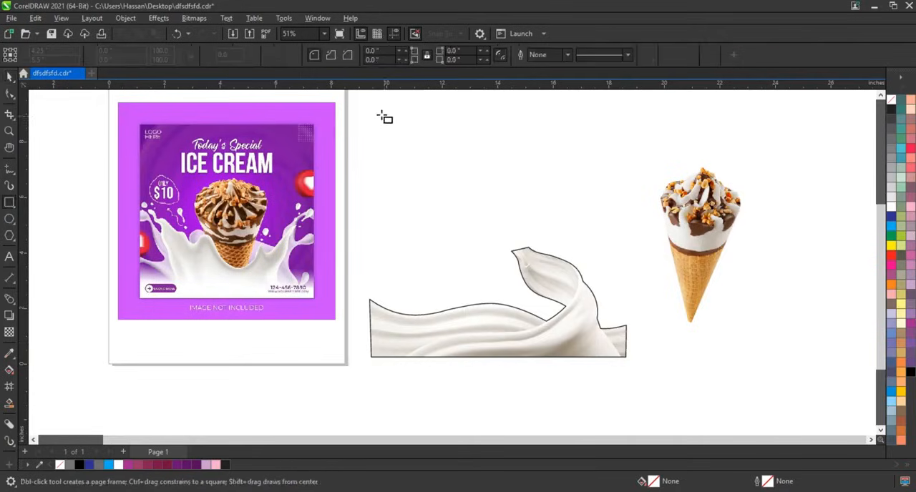
pyautogui.moveTo(380, 113); pyautogui.dragTo(494, 356)
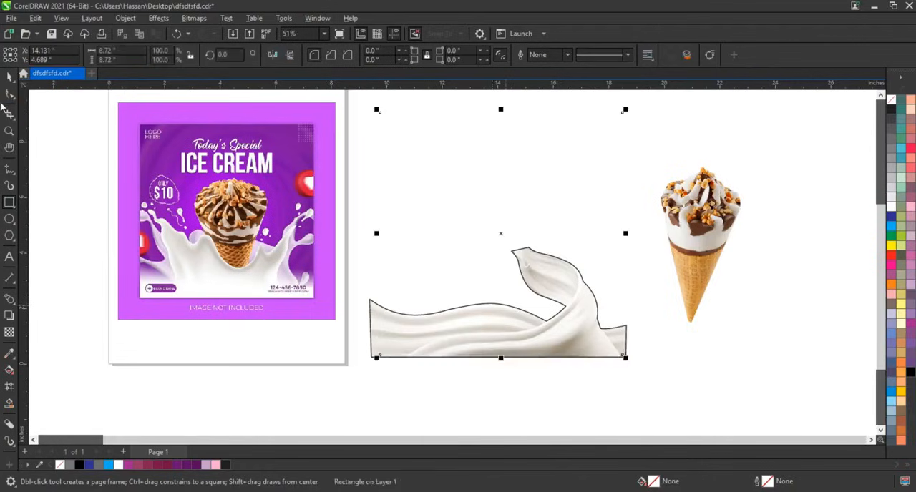
pyautogui.click(8, 78)
pyautogui.click(196, 466)
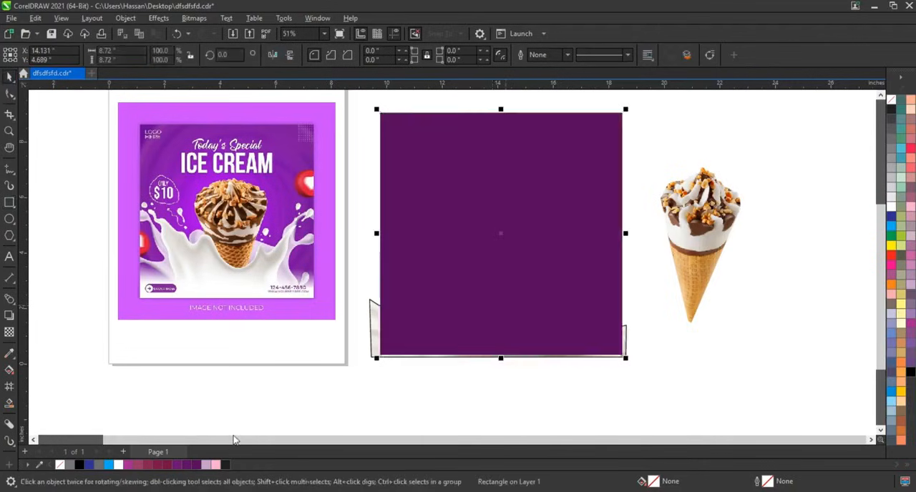
# Step: Send the purple square behind the milk wave and remove the wave's black outline
pyautogui.hotkey('shift', 'pagedown')
pyautogui.click(313, 403)
pyautogui.click(569, 333)
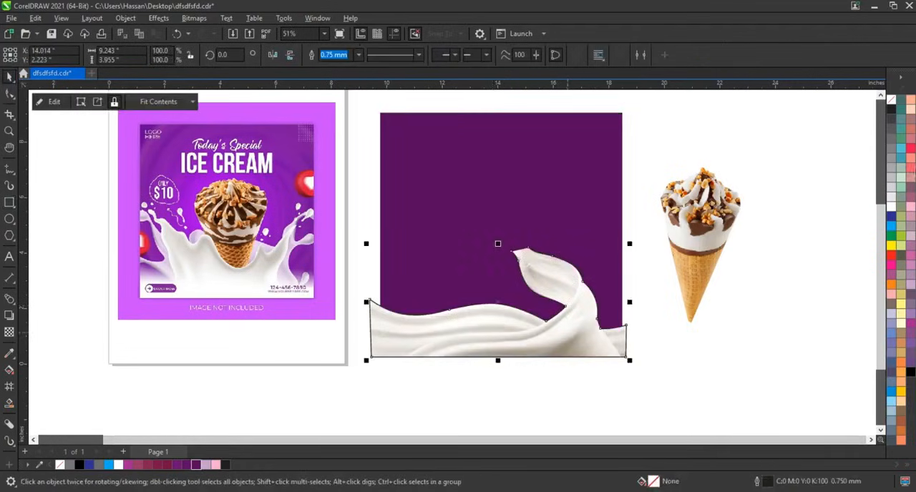
pyautogui.rightClick(891, 100)
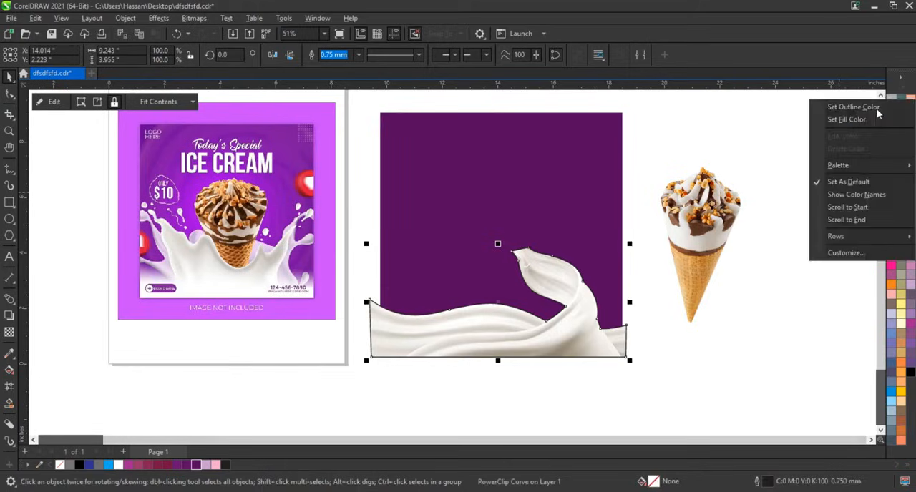
pyautogui.click(872, 108)
pyautogui.click(794, 282)
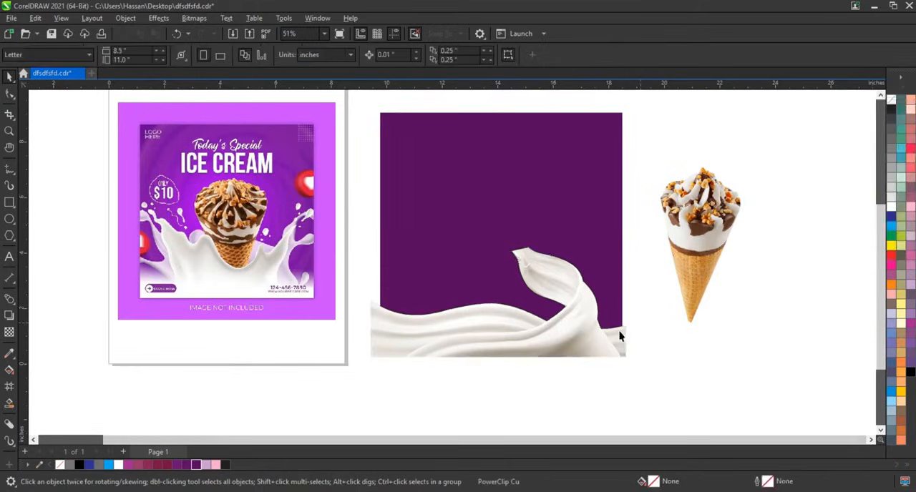
# Step: Enlarge the milk wave to about 12.24 inches wide so it extends past both sides of the purple square
pyautogui.click(577, 334)
pyautogui.moveTo(368, 244); pyautogui.dragTo(301, 213)
pyautogui.moveTo(650, 214); pyautogui.dragTo(654, 212)
# Step: Move the ice cream cone onto the purple square and rotate it about 24.9 degrees counterclockwise
pyautogui.click(707, 258)
pyautogui.moveTo(707, 258); pyautogui.dragTo(549, 233)
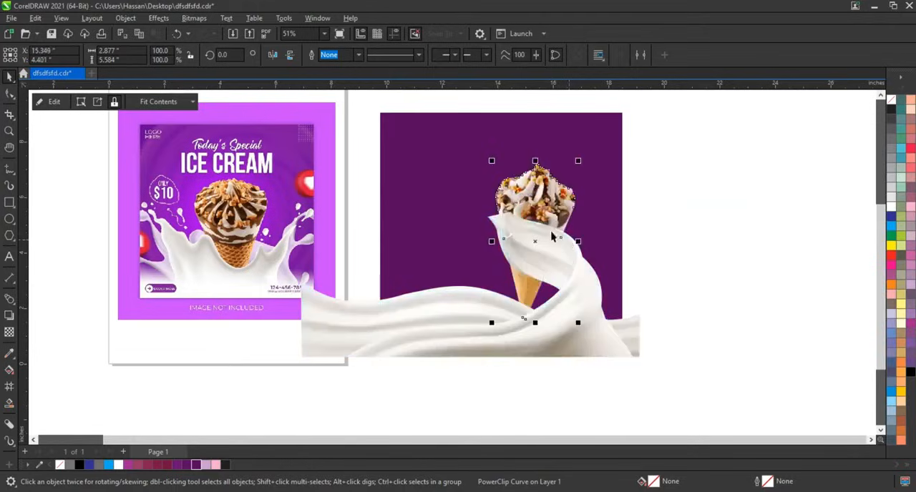
pyautogui.click(550, 211)
pyautogui.moveTo(584, 328); pyautogui.dragTo(536, 258)
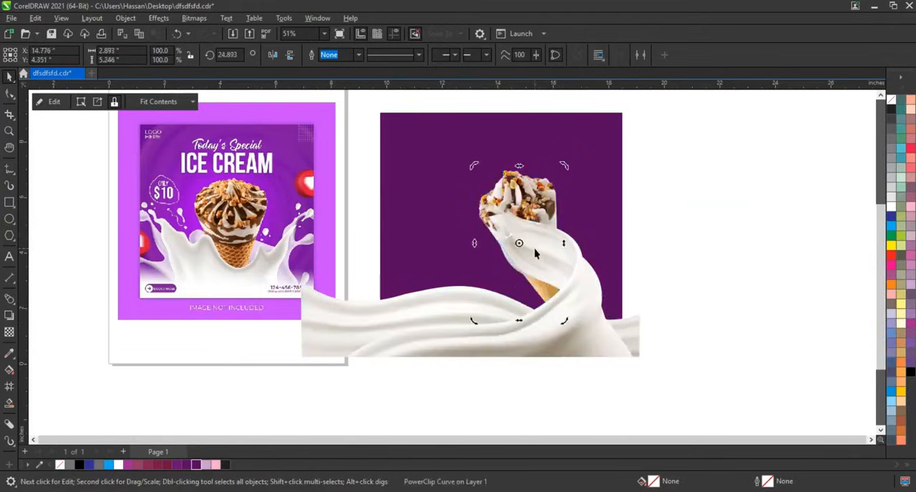
# Step: Bring the tilted cone in front of the milk wave and enlarge it to about 132.8%
pyautogui.click(529, 285)
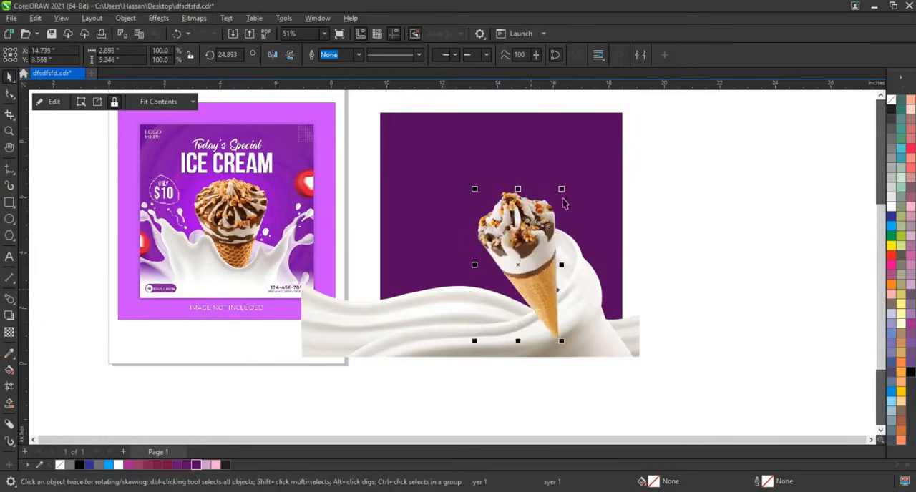
pyautogui.moveTo(565, 193); pyautogui.dragTo(574, 164)
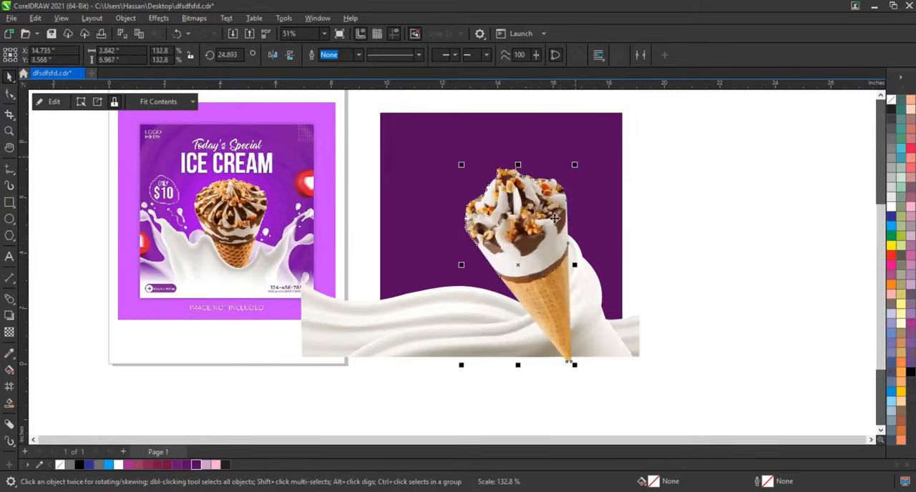
pyautogui.moveTo(555, 219); pyautogui.dragTo(552, 213)
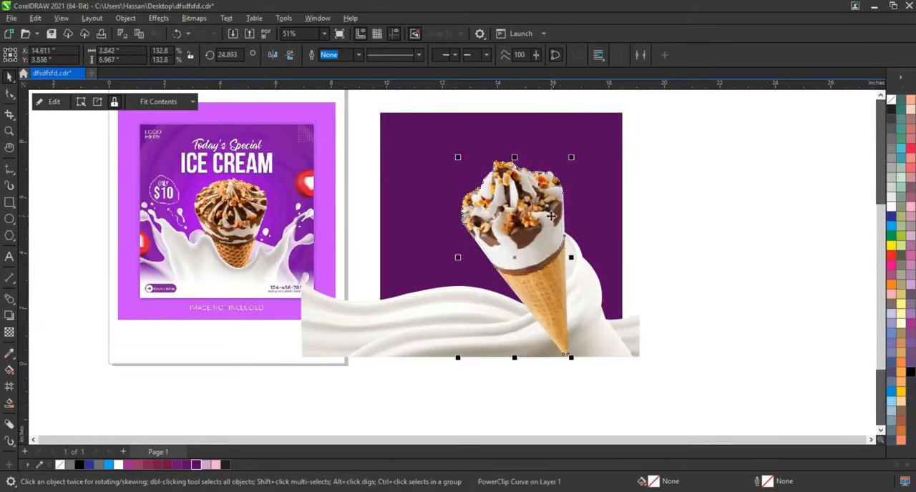
pyautogui.click(771, 312)
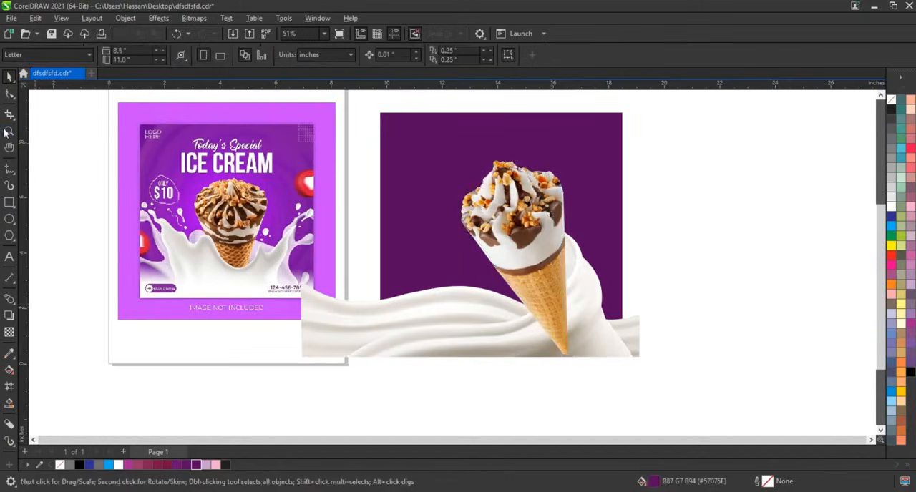
# Step: Try to shift the cone and the milk wave together slightly upward on the purple square
pyautogui.click(9, 132)
pyautogui.moveTo(303, 139); pyautogui.dragTo(679, 380)
pyautogui.press('space')
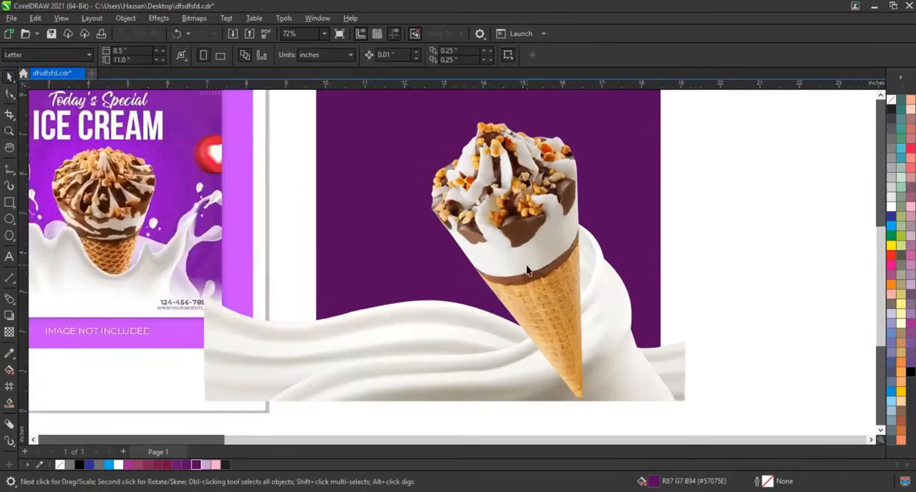
pyautogui.click(550, 273)
pyautogui.click(550, 276)
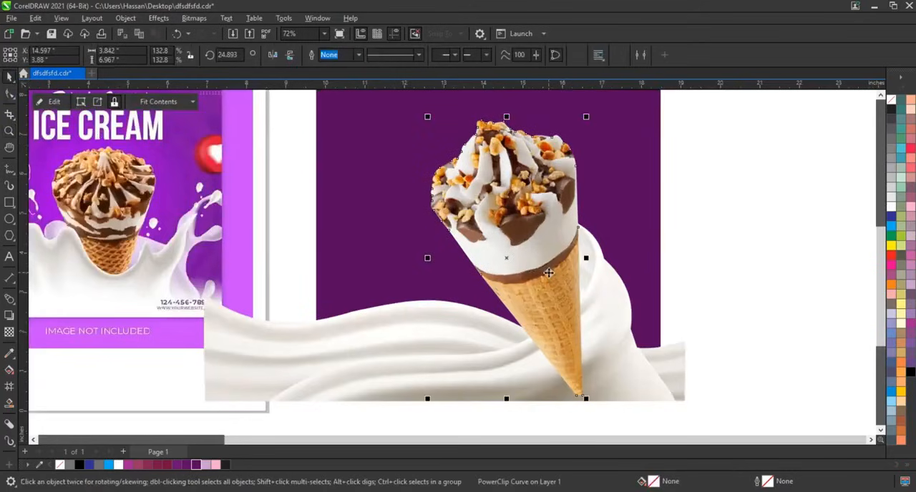
pyautogui.keyDown('shift'); pyautogui.click(497, 362); pyautogui.keyUp('shift')
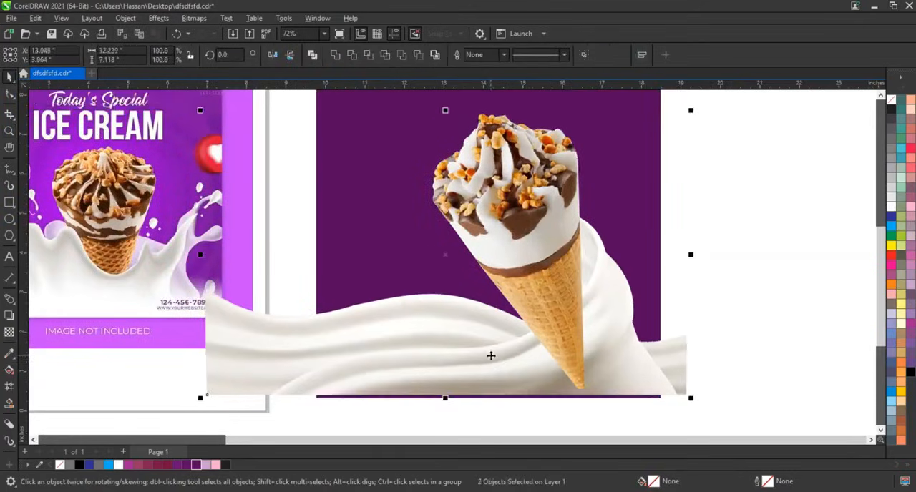
pyautogui.click(764, 313)
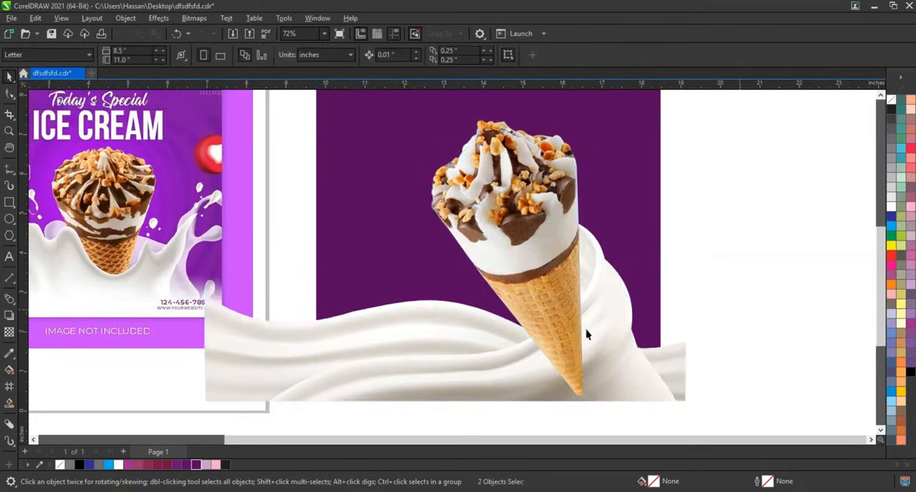
# Step: Draw a closed four-point shape over the cone's lower tip and bend its upper edge along the milk fold
pyautogui.click(563, 322)
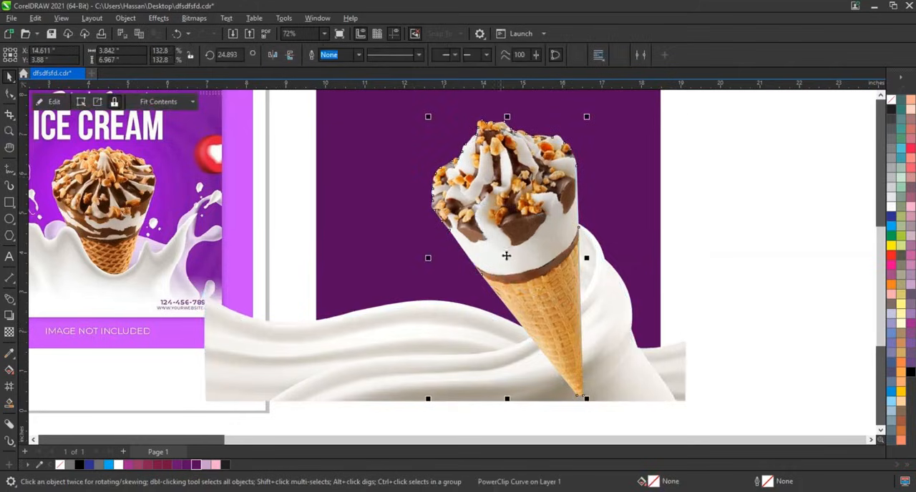
pyautogui.press('F5')
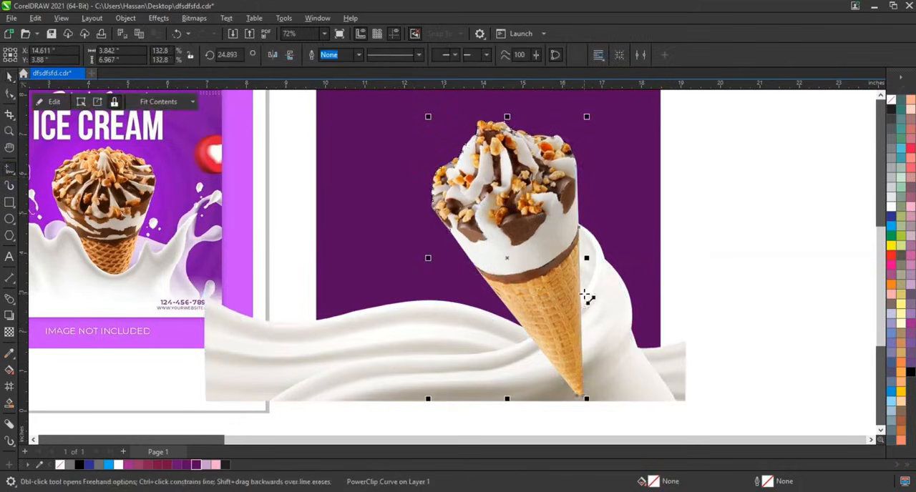
pyautogui.click(584, 294)
pyautogui.click(516, 348)
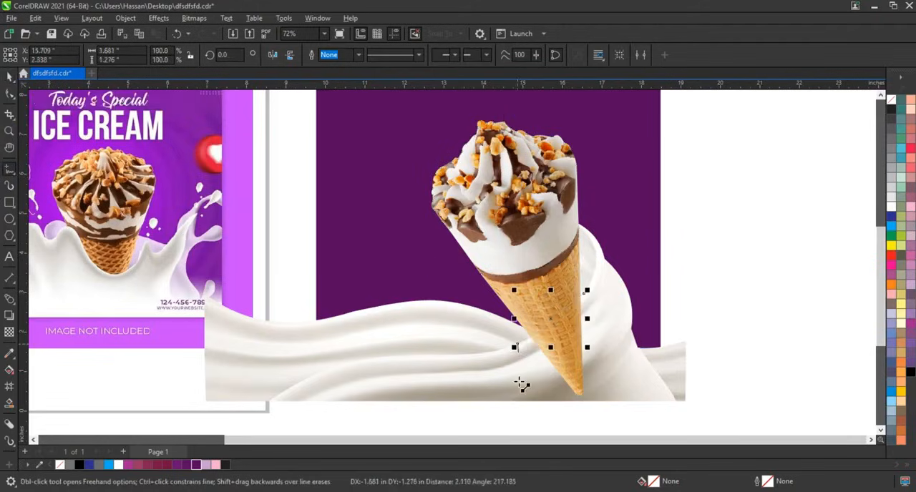
pyautogui.click(521, 400)
pyautogui.click(615, 400)
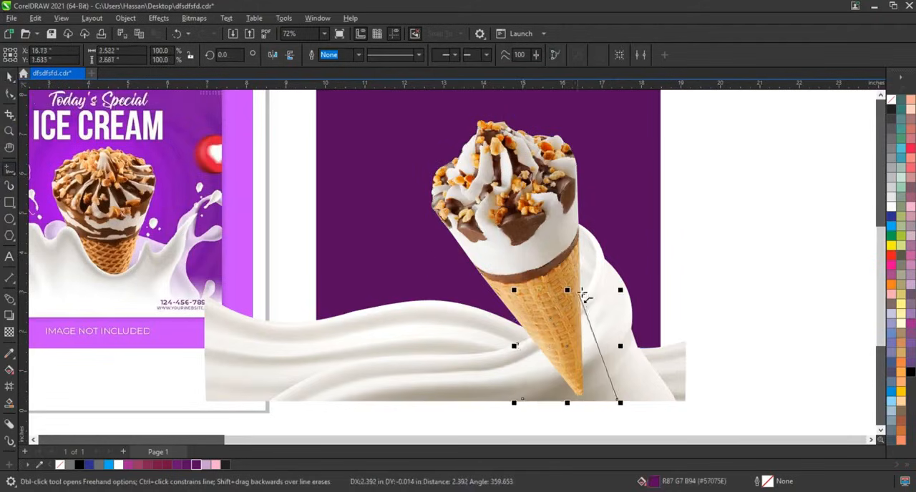
pyautogui.click(585, 294)
pyautogui.press('F10')
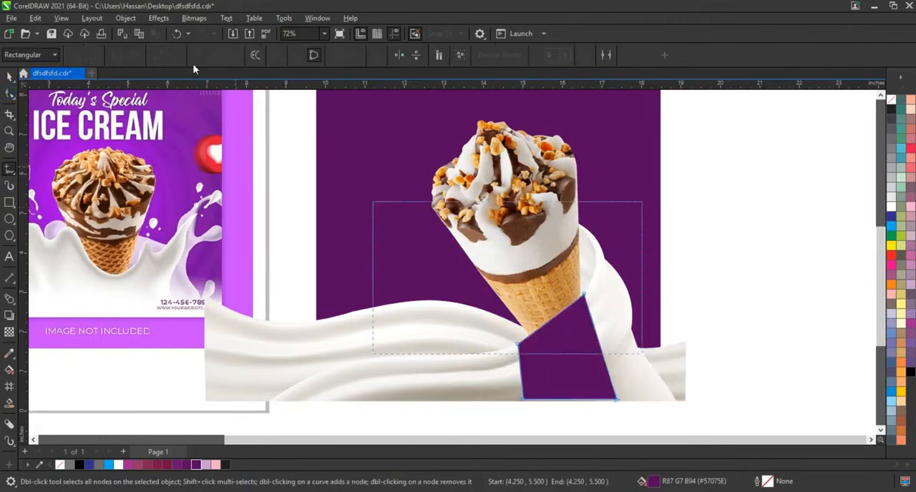
pyautogui.click(556, 323)
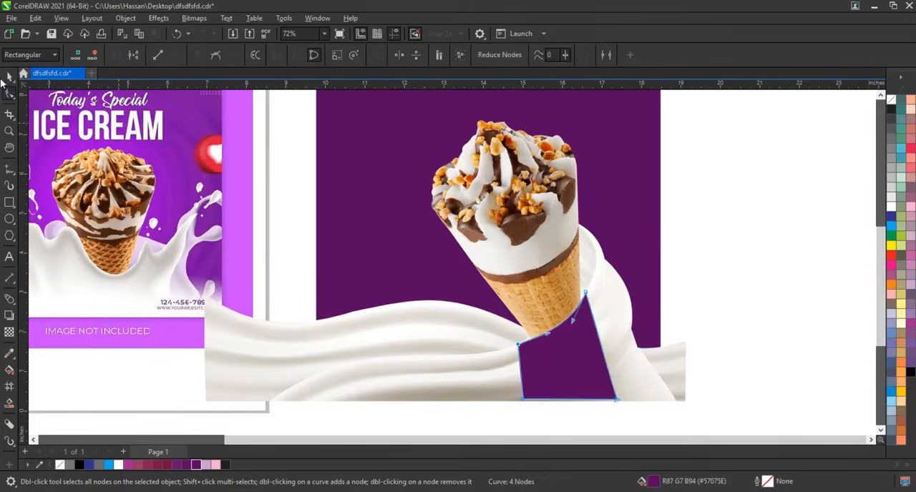
# Step: Trim the cone with the four-point shape and remove the shape so the cone sits in the milk
pyautogui.click(8, 79)
pyautogui.keyDown('shift'); pyautogui.click(427, 167); pyautogui.keyUp('shift')
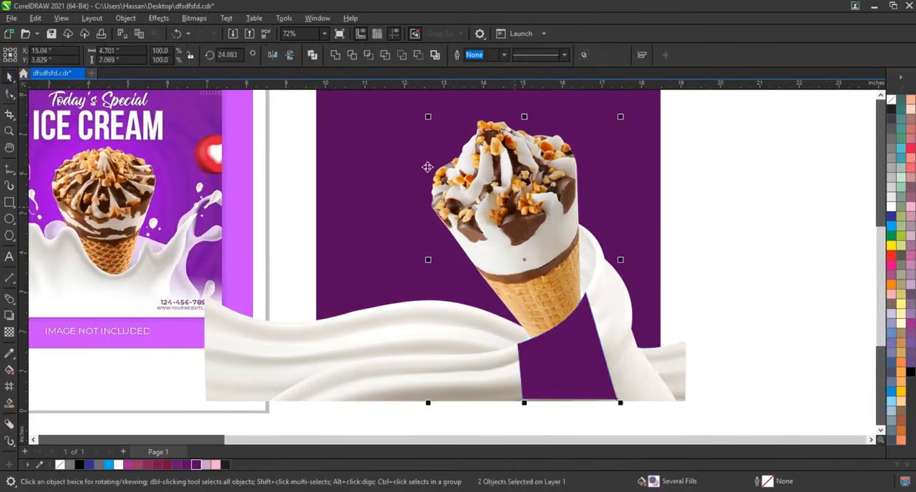
pyautogui.click(350, 57)
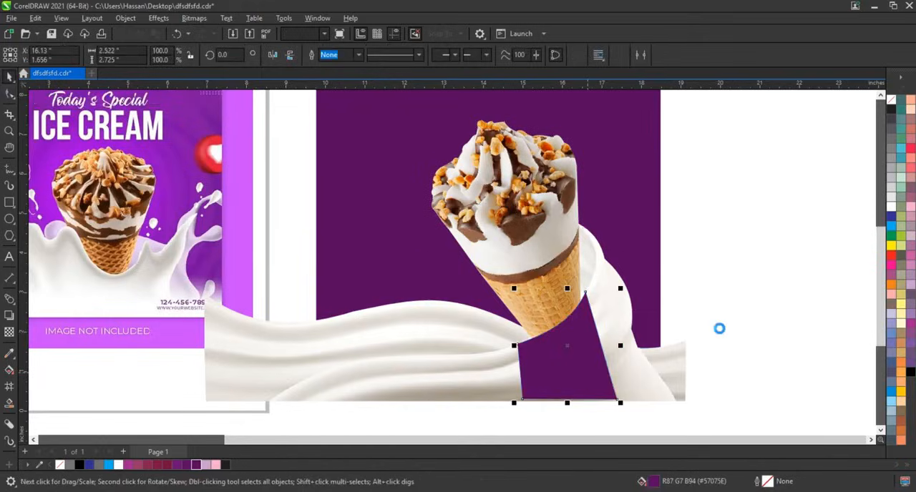
pyautogui.click(719, 329)
pyautogui.scroll(-2, 719, 329)
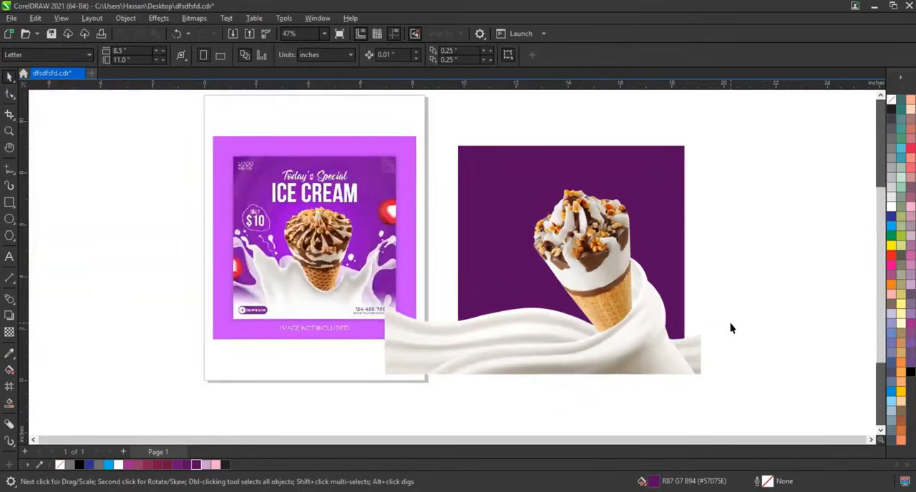
# Step: Adjust the corner nodes and curve handles of the cone's cut edge to follow the milk fold
pyautogui.click(9, 131)
pyautogui.click(660, 322)
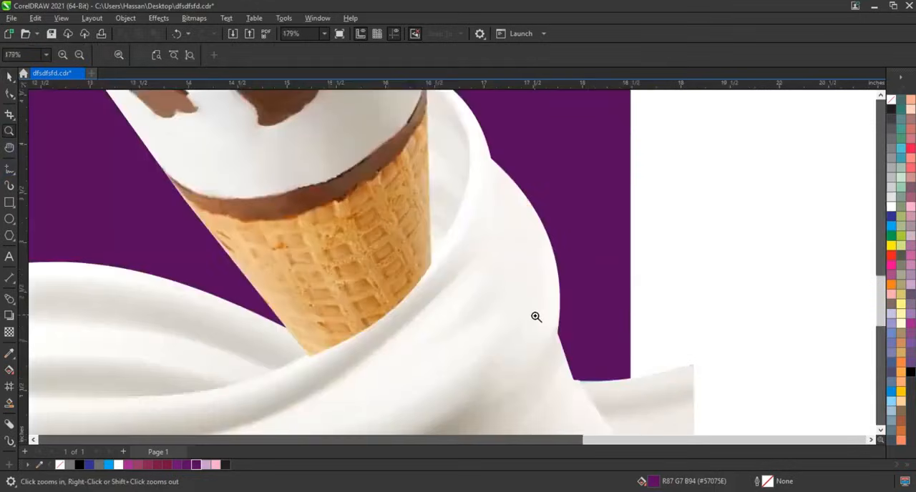
pyautogui.click(10, 94)
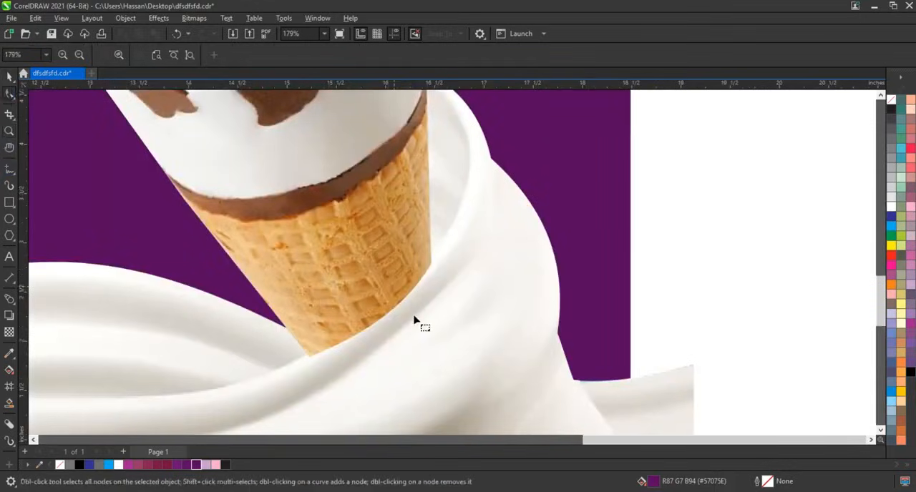
pyautogui.click(433, 262)
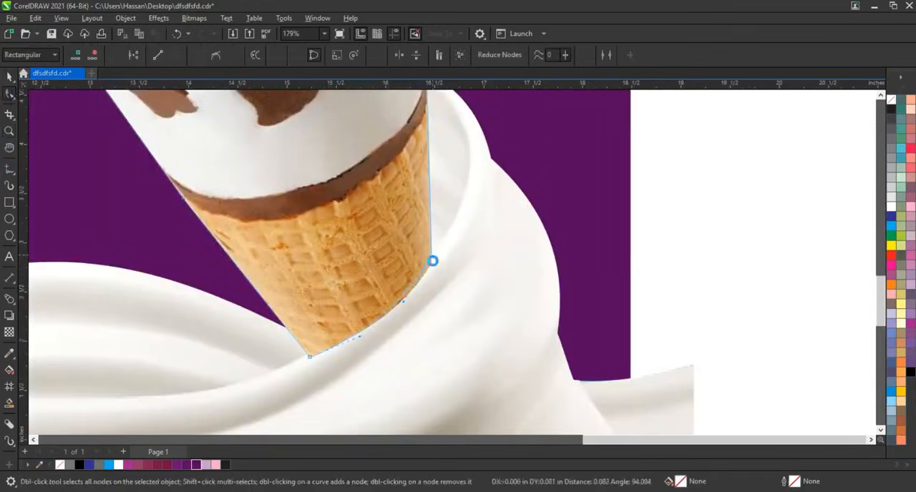
pyautogui.moveTo(309, 357); pyautogui.dragTo(309, 353)
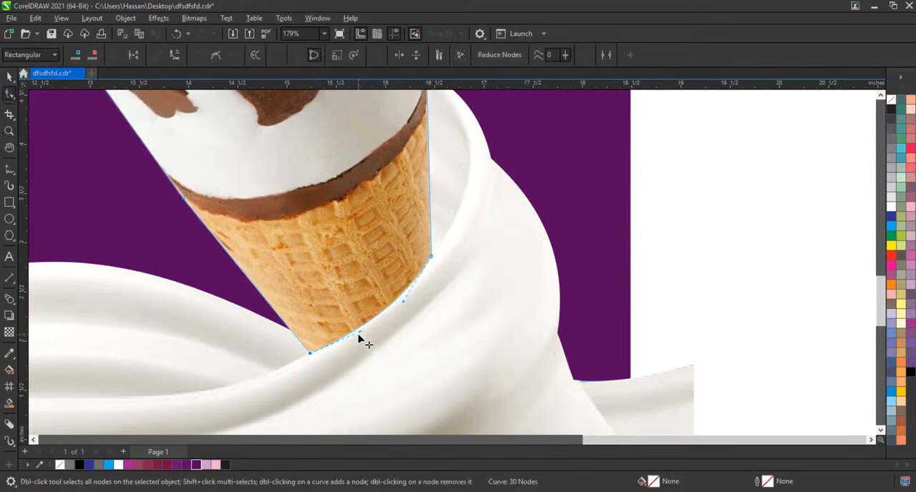
pyautogui.moveTo(403, 301); pyautogui.dragTo(400, 299)
pyautogui.moveTo(360, 333); pyautogui.dragTo(362, 330)
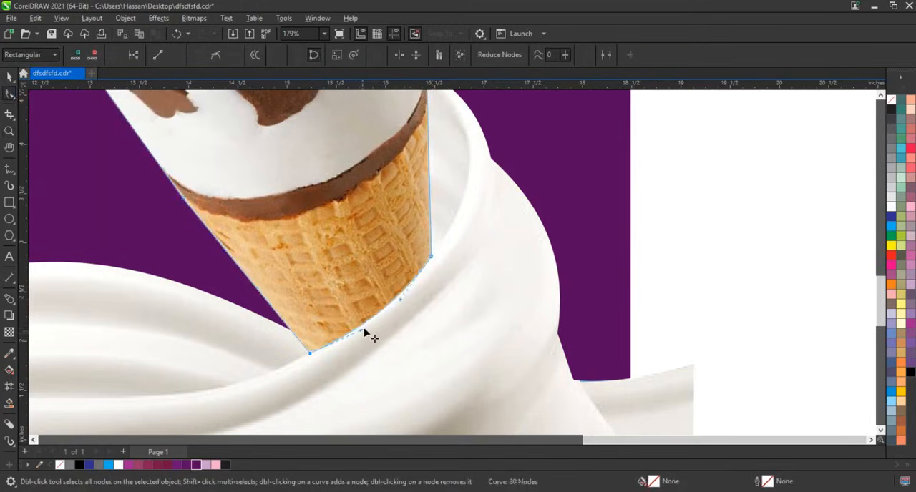
pyautogui.moveTo(400, 300)
pyautogui.mouseDown()
pyautogui.moveTo(397, 307)
pyautogui.moveTo(399, 300)
pyautogui.mouseUp()
pyautogui.moveTo(363, 330)
pyautogui.mouseDown()
pyautogui.moveTo(373, 336)
pyautogui.moveTo(363, 330)
pyautogui.mouseUp()
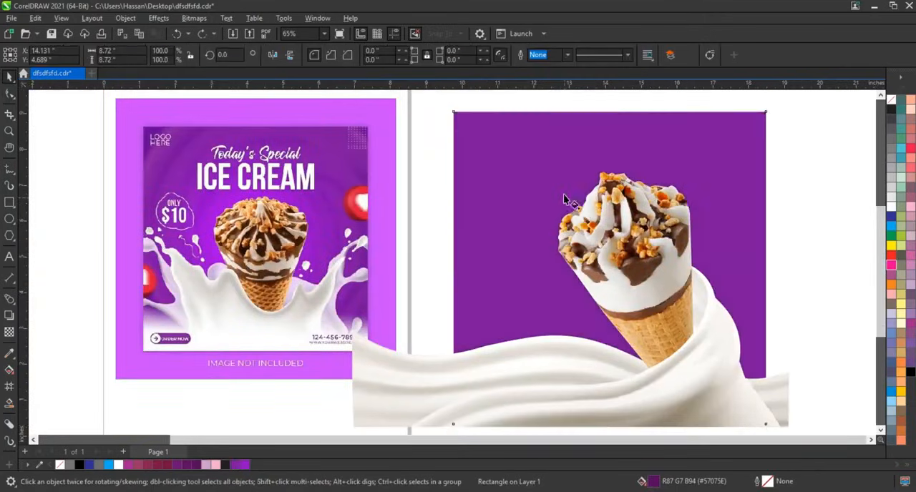
# Step: Apply an elliptical fountain fill in two purples to the background square, centred behind the ice cream
pyautogui.press('g')
pyautogui.moveTo(561, 177); pyautogui.dragTo(595, 314)
pyautogui.moveTo(245, 465); pyautogui.dragTo(595, 313)
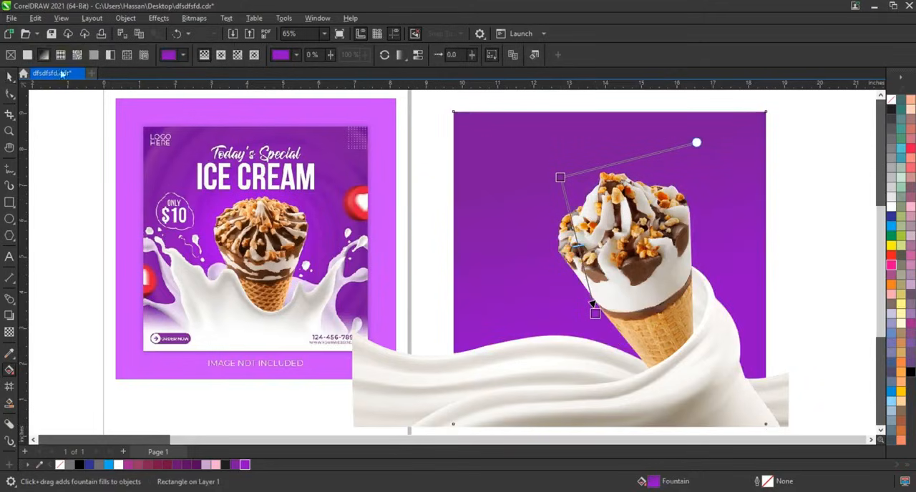
pyautogui.click(221, 55)
pyautogui.moveTo(608, 257)
pyautogui.mouseDown()
pyautogui.moveTo(664, 337)
pyautogui.moveTo(601, 250)
pyautogui.mouseUp()
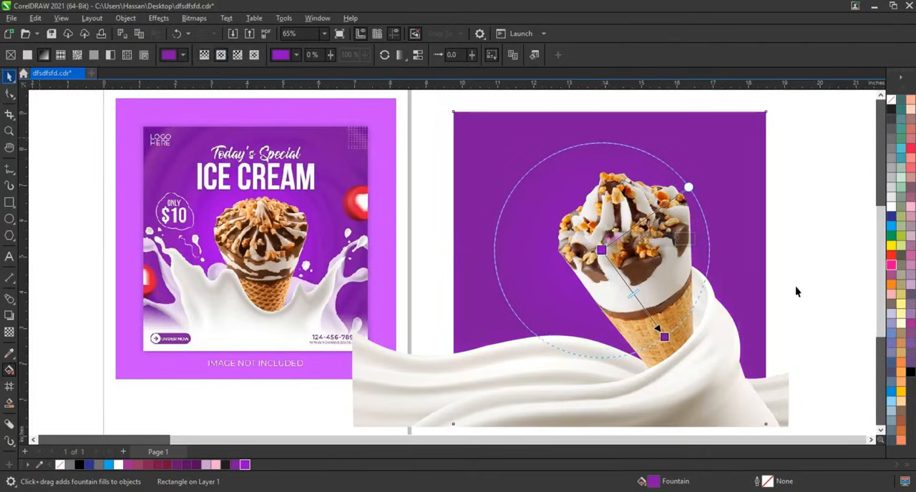
# Step: PowerClip the cone and milk wave into the purple gradient square so the overhanging milk is hidden
pyautogui.press('space')
pyautogui.click(644, 289)
pyautogui.keyDown('shift'); pyautogui.click(643, 286); pyautogui.keyUp('shift')
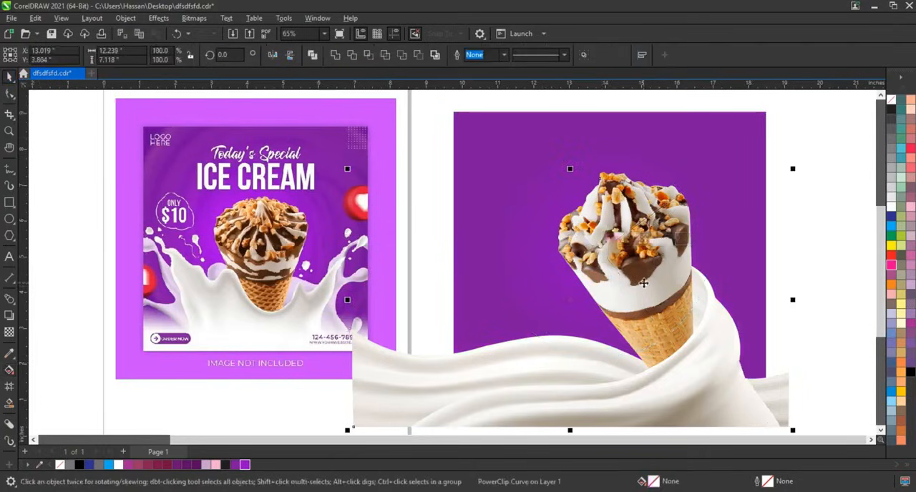
pyautogui.rightClick(643, 283)
pyautogui.click(695, 339)
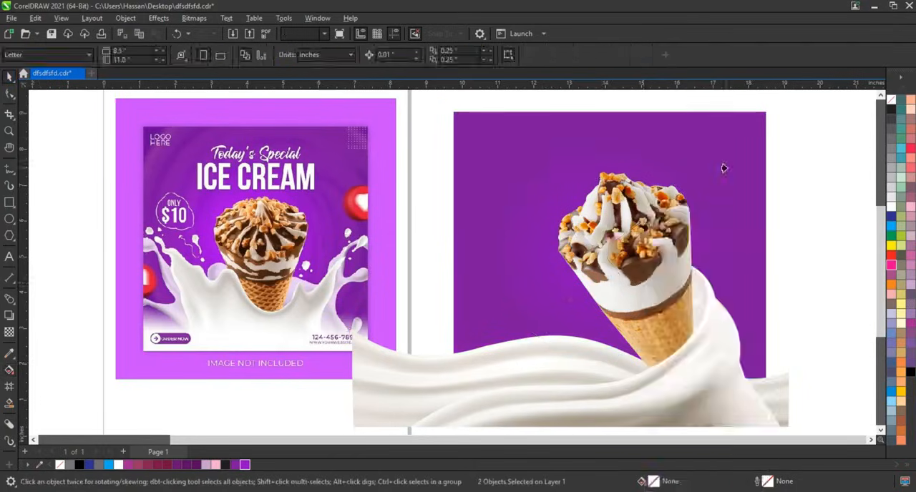
pyautogui.scroll(-1, 468, 341)
pyautogui.scroll(-1, 469, 341)
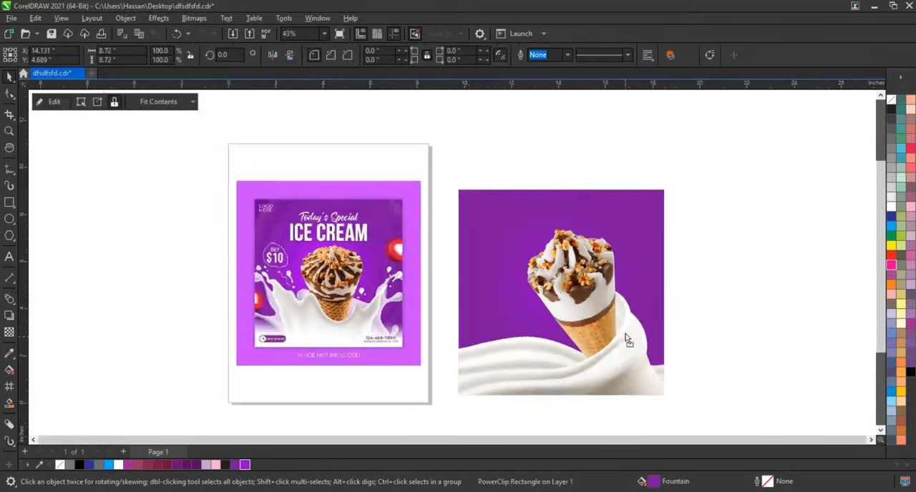
pyautogui.click(680, 349)
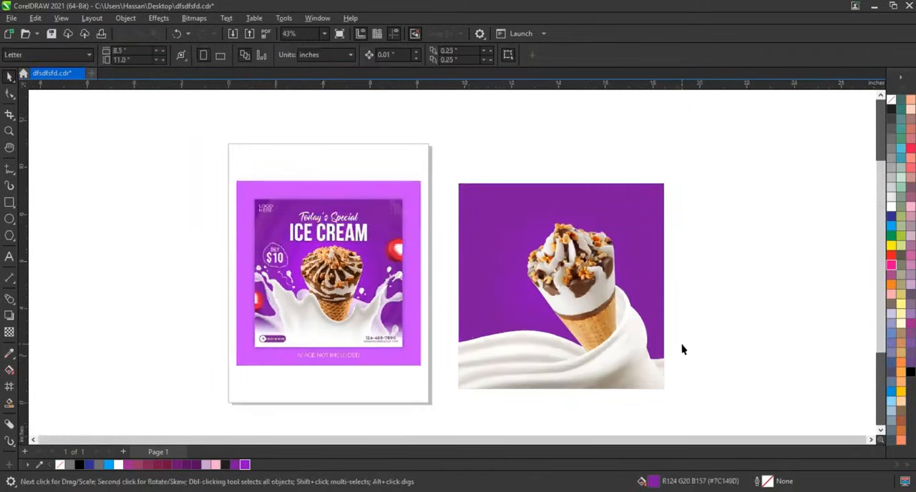
# Step: Draw a 6.27 in circle beside the poster and combine it with a smaller concentric copy to form a ring
pyautogui.click(9, 219)
pyautogui.moveTo(695, 205); pyautogui.dragTo(842, 353)
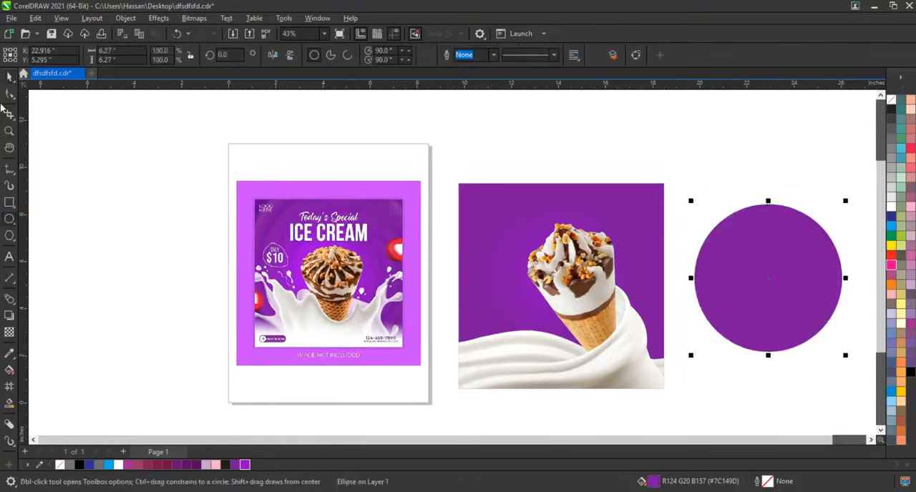
pyautogui.press('space')
pyautogui.moveTo(845, 201); pyautogui.dragTo(804, 216)
pyautogui.keyDown('shift'); pyautogui.click(796, 212); pyautogui.keyUp('shift')
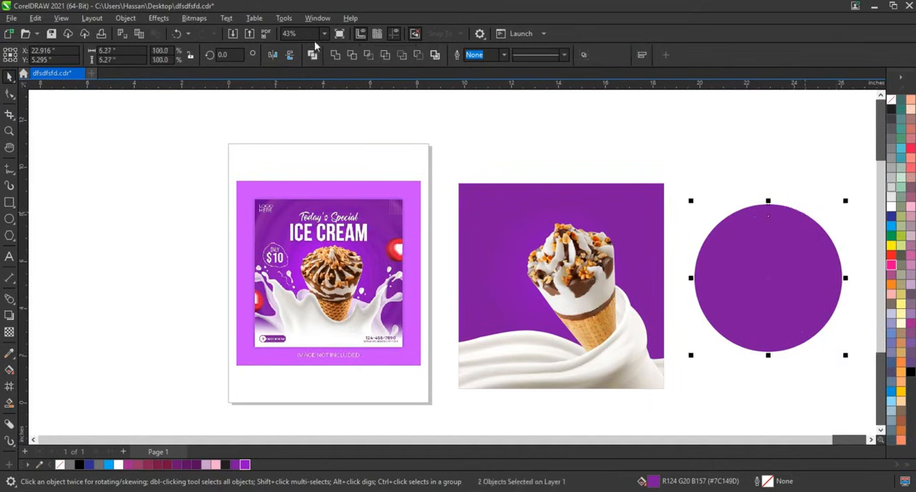
pyautogui.click(312, 54)
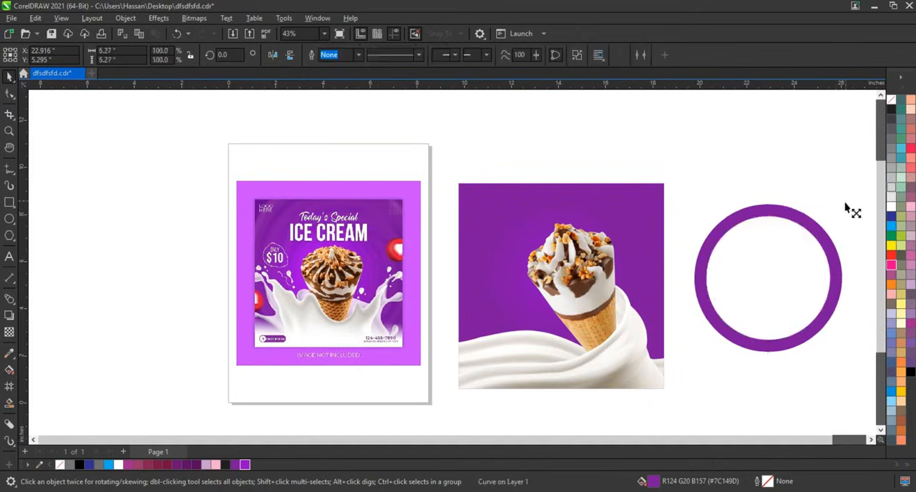
# Step: Make two progressively smaller concentric copies of the ring, the innermost about 3.06 in wide, and weld all three rings together
pyautogui.moveTo(846, 207); pyautogui.dragTo(808, 239)
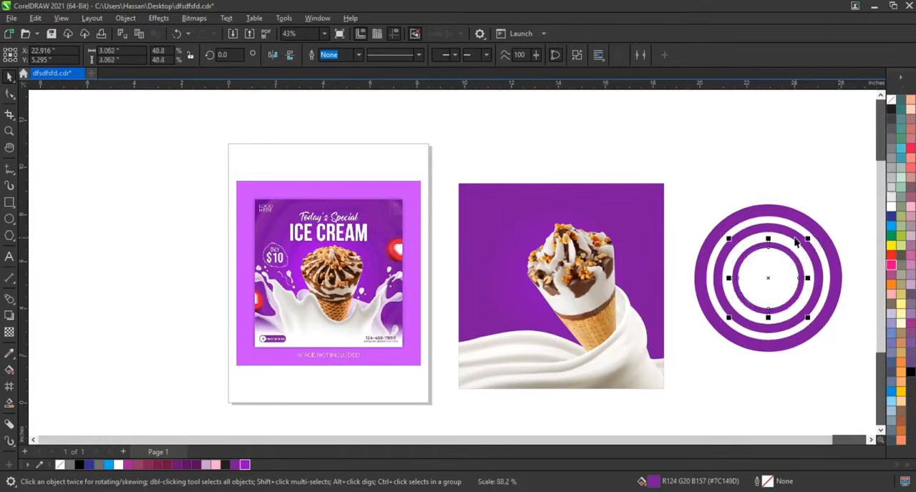
pyautogui.keyDown('shift'); pyautogui.click(796, 242); pyautogui.keyUp('shift')
pyautogui.keyDown('shift'); pyautogui.click(799, 220); pyautogui.keyUp('shift')
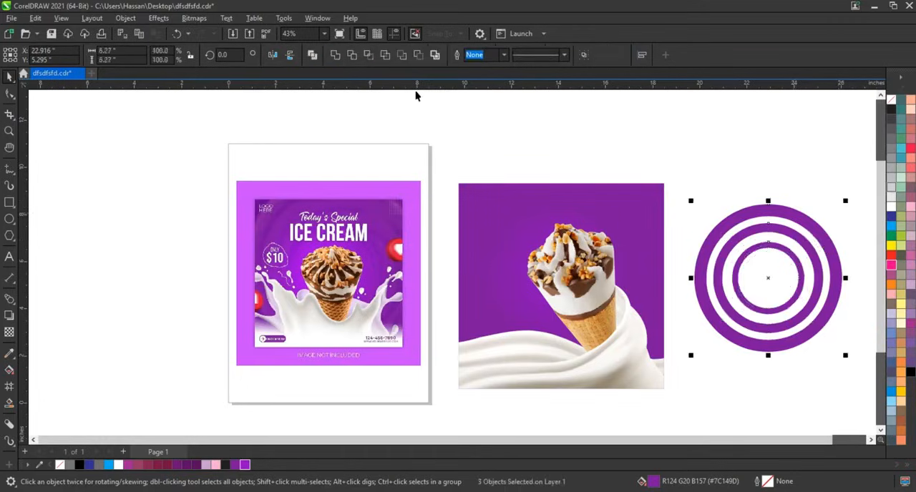
pyautogui.click(335, 57)
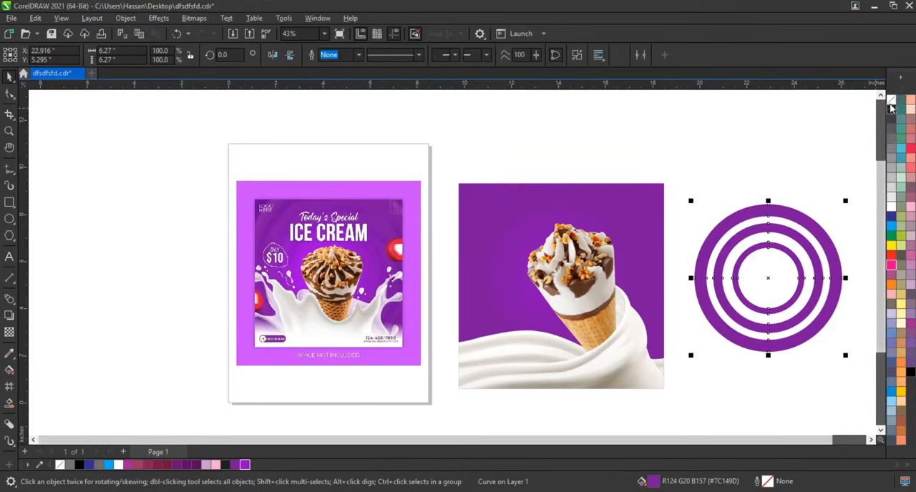
# Step: Fill the welded rings with pink, without an outline, and centre them on the purple square
pyautogui.rightClick(891, 106)
pyautogui.click(895, 270)
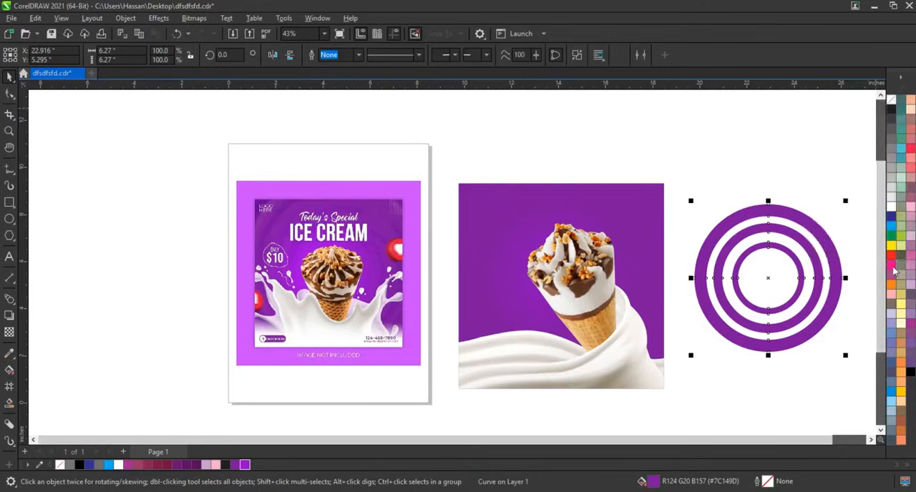
pyautogui.click(891, 269)
pyautogui.keyDown('shift'); pyautogui.click(616, 203); pyautogui.keyUp('shift')
pyautogui.press('c')
pyautogui.press('e')
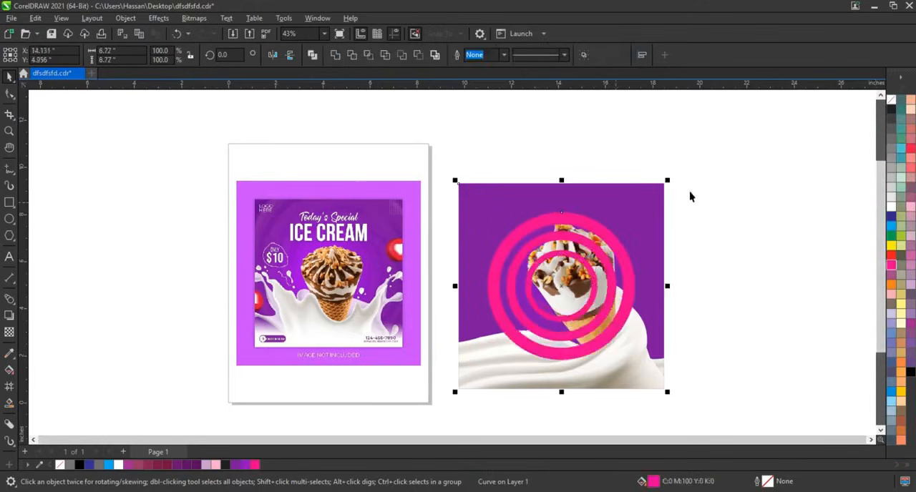
# Step: Raise the rings slightly so they circle the upper part of the ice cream, at Y 5.26 in
pyautogui.scroll(1, 702, 194)
pyautogui.click(706, 193)
pyautogui.moveTo(558, 234); pyautogui.dragTo(557, 216)
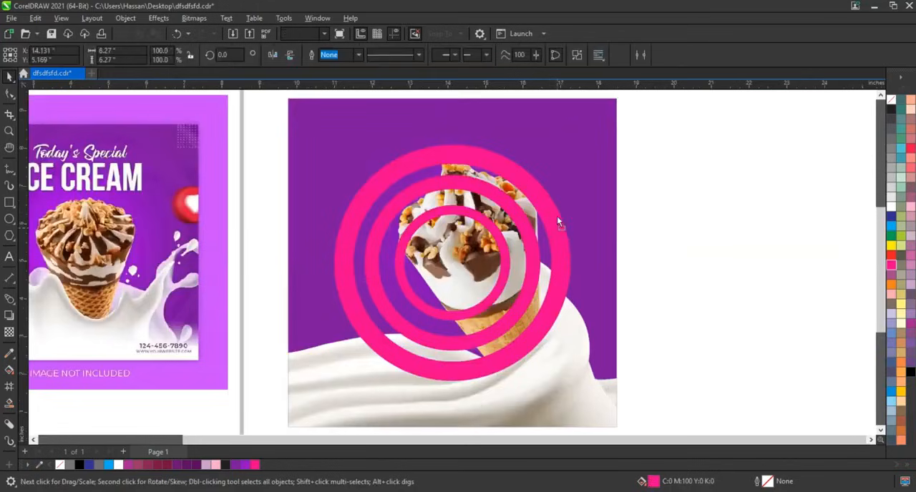
# Step: Recolour the rings in a light purple, RGB 179, 65, 224 (#B341E0)
pyautogui.click(245, 465)
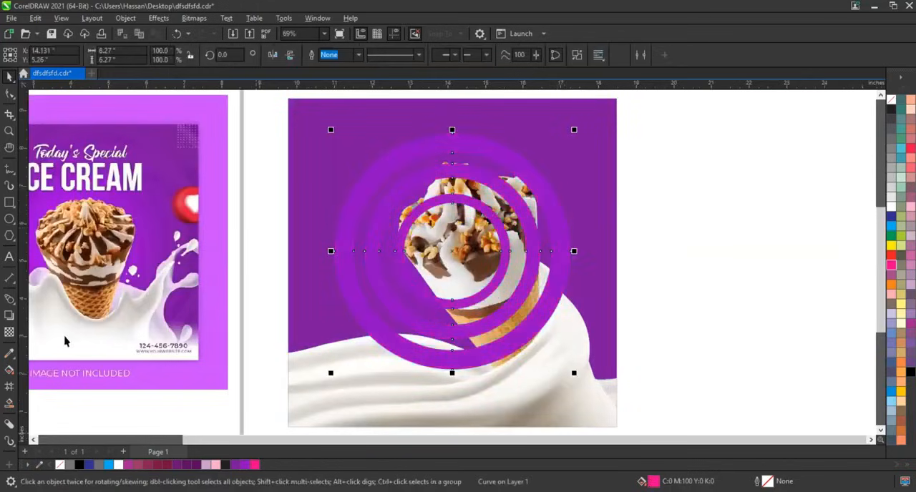
pyautogui.click(9, 370)
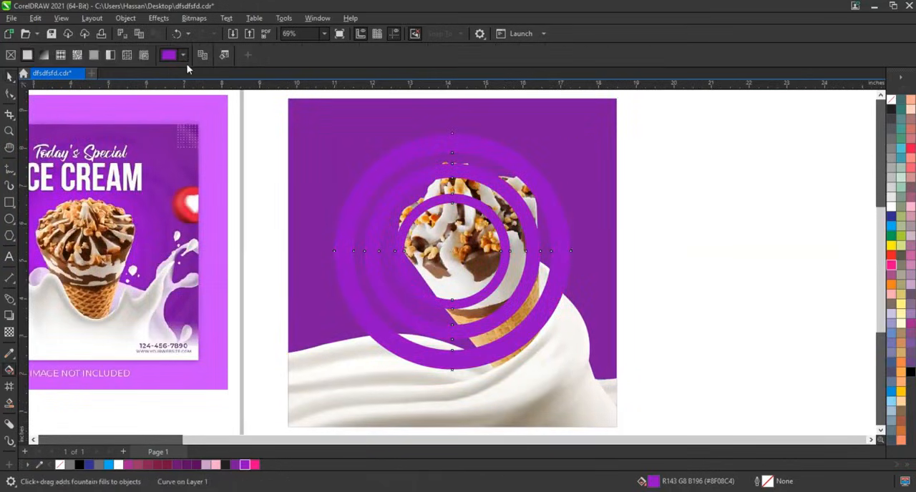
pyautogui.click(169, 55)
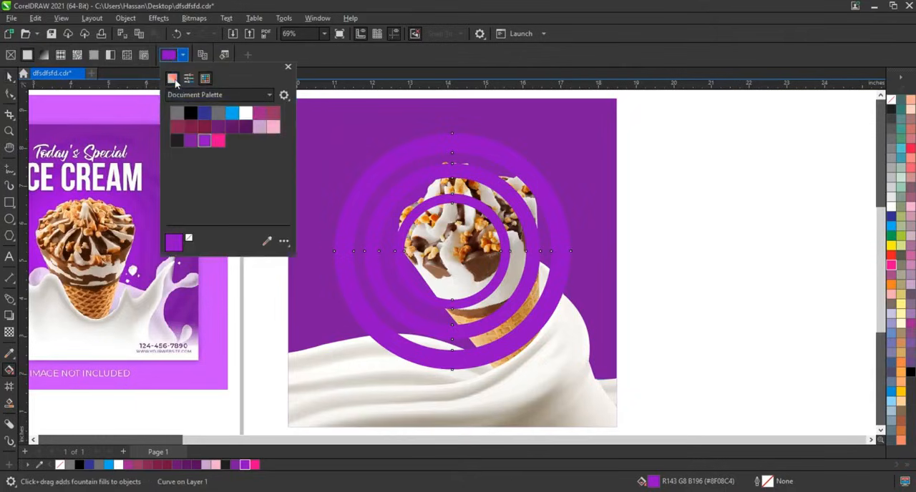
pyautogui.click(173, 79)
pyautogui.moveTo(238, 125); pyautogui.dragTo(222, 118)
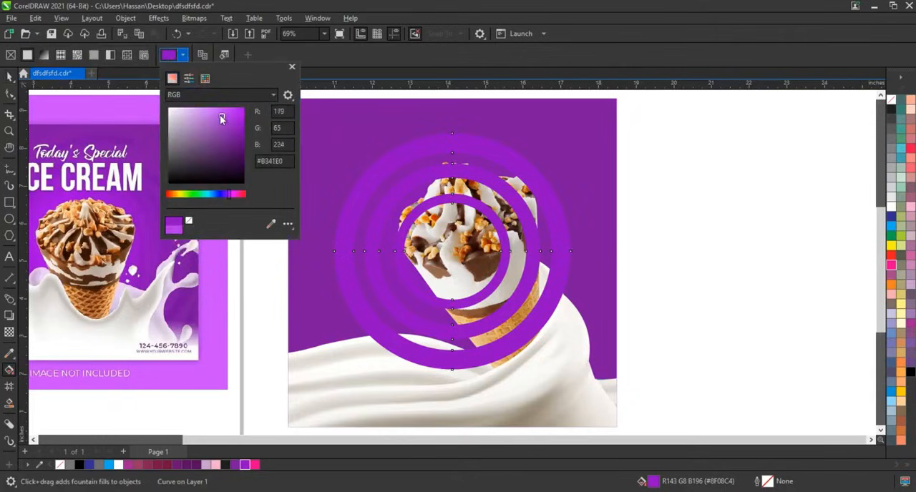
pyautogui.click(9, 77)
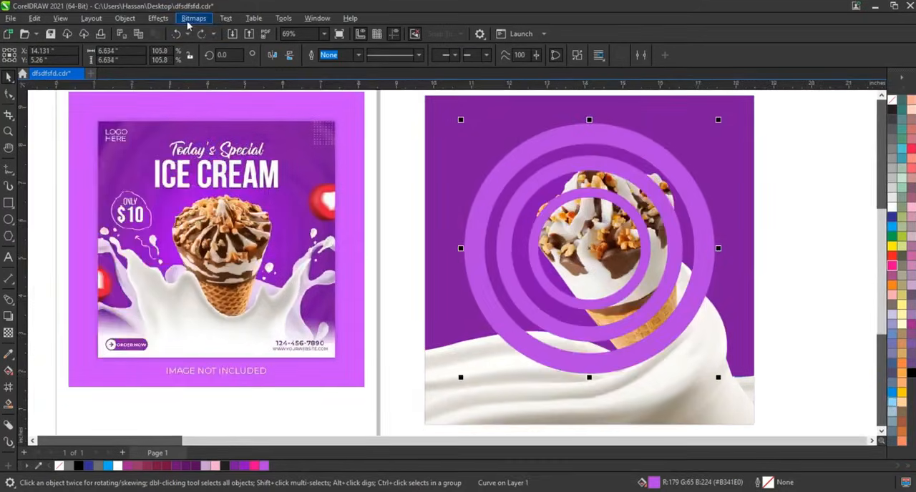
# Step: Convert the rings to a 300 dpi RGB bitmap with anti-aliasing and a transparent background
pyautogui.click(194, 18)
pyautogui.click(206, 32)
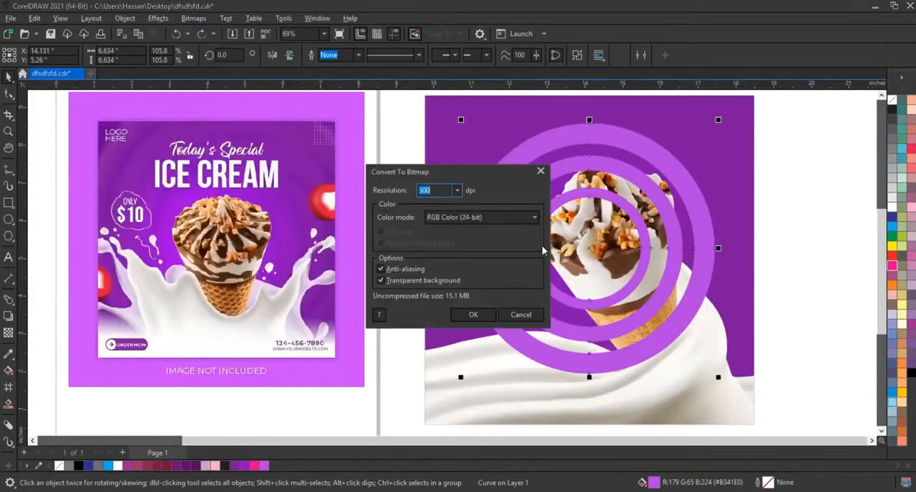
pyautogui.click(473, 315)
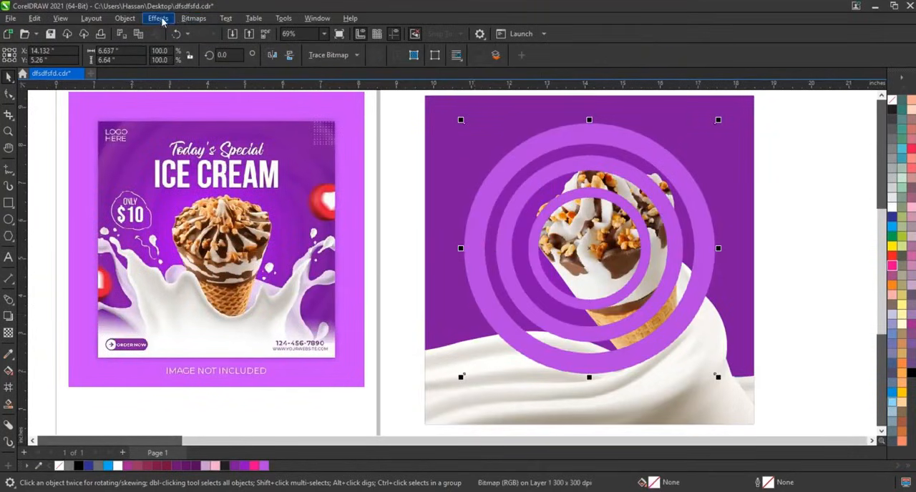
# Step: Apply a Gaussian Blur with a radius of about 40.6 pixels to the rings bitmap
pyautogui.click(193, 18)
pyautogui.moveTo(164, 20)
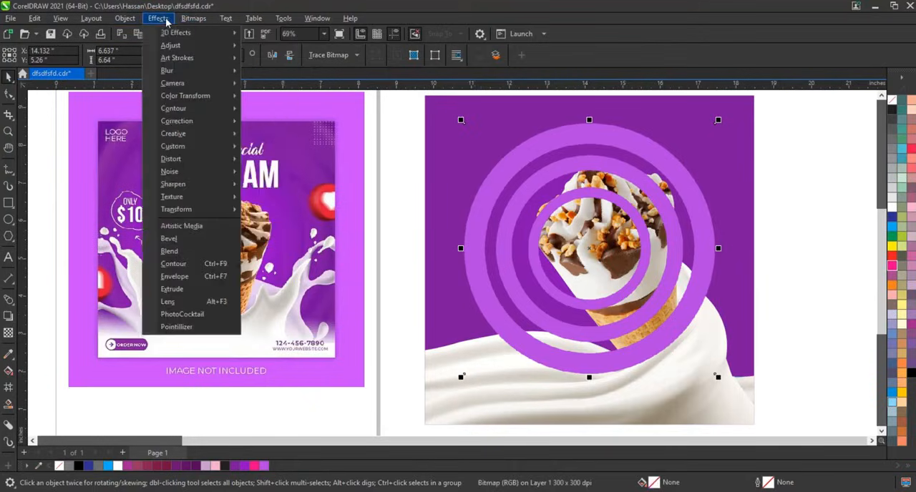
pyautogui.moveTo(176, 71)
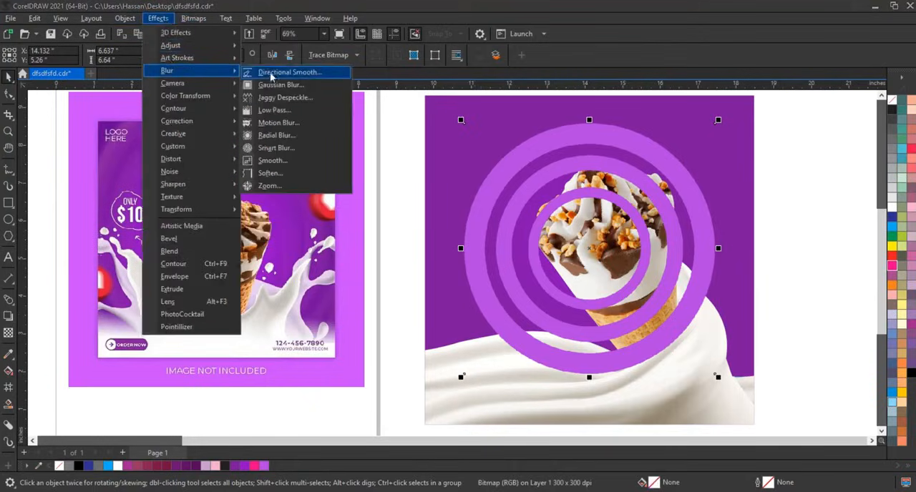
pyautogui.click(274, 85)
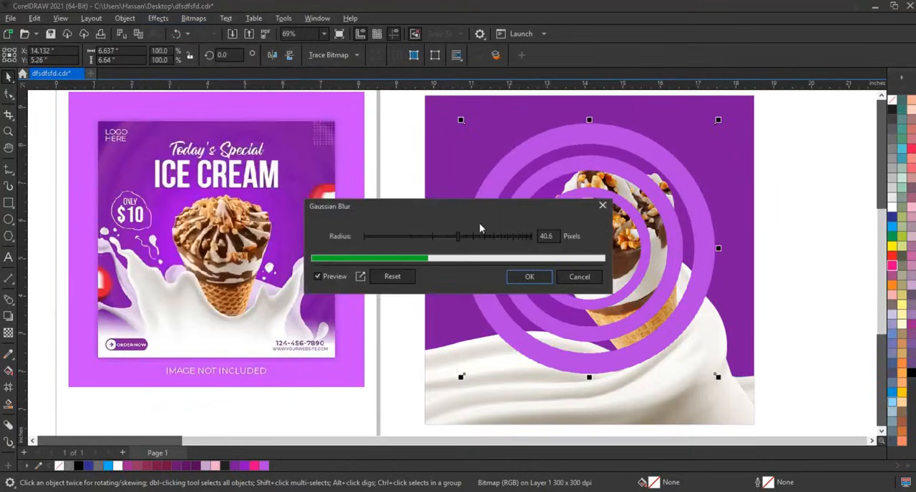
pyautogui.click(529, 277)
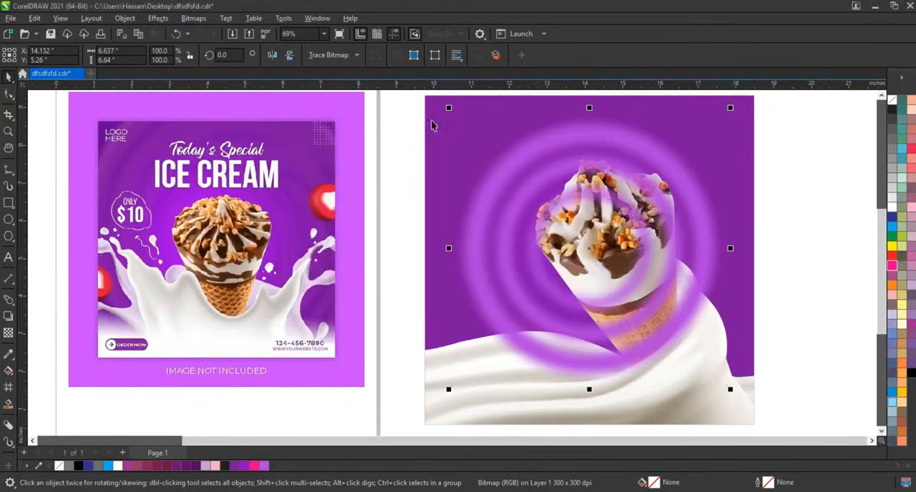
# Step: Place the blurred rings inside the square's PowerClip and send them behind the cone and the milk
pyautogui.click(423, 113)
pyautogui.click(459, 136)
pyautogui.keyDown('ctrl'); pyautogui.click(505, 172); pyautogui.keyUp('ctrl')
pyautogui.click(507, 170)
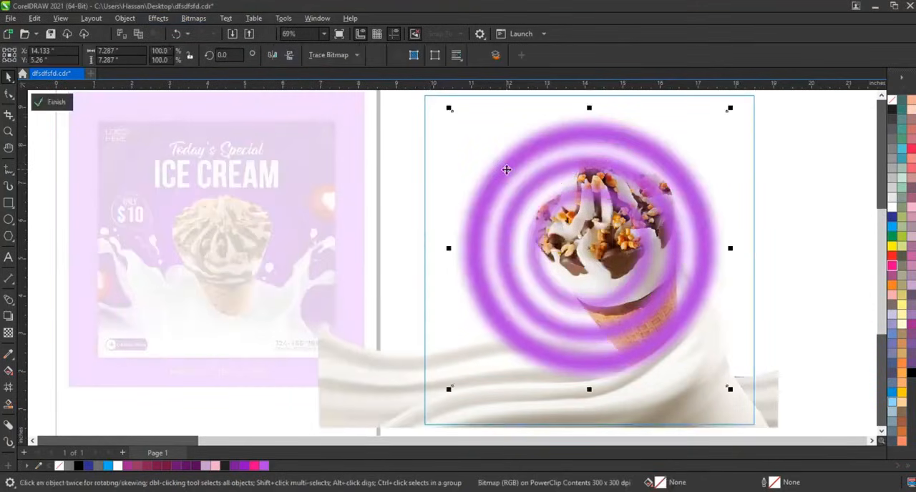
pyautogui.hotkey('shift', 'pagedown')
pyautogui.keyDown('ctrl'); pyautogui.click(798, 235); pyautogui.keyUp('ctrl')
pyautogui.click(797, 235)
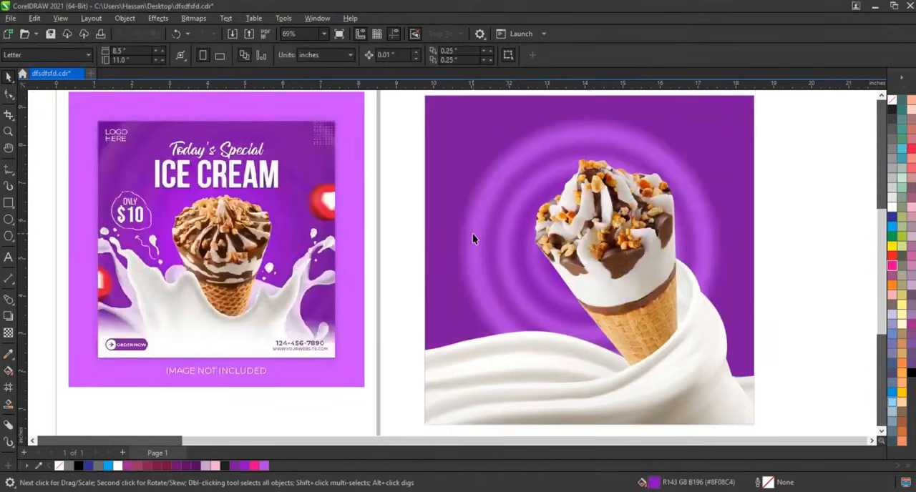
pyautogui.scroll(-1, 474, 235)
pyautogui.moveTo(710, 403); pyautogui.dragTo(401, 107)
pyautogui.scroll(3, 576, 159)
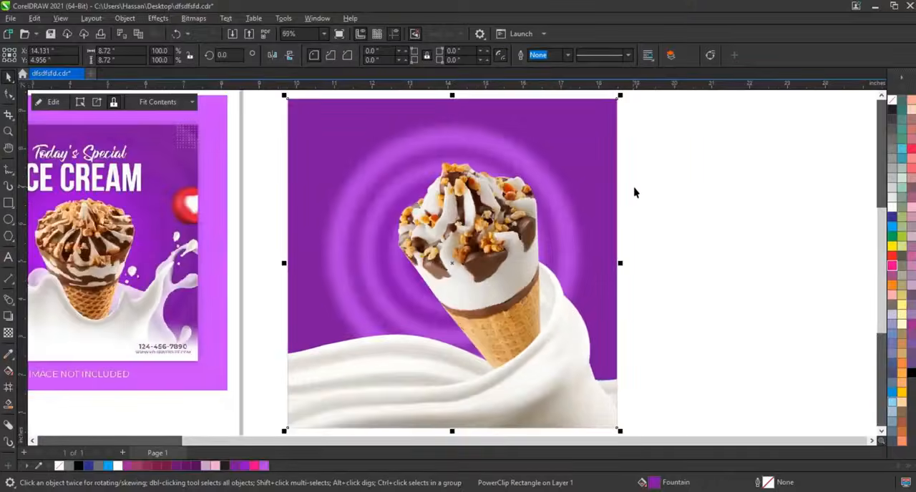
pyautogui.click(684, 197)
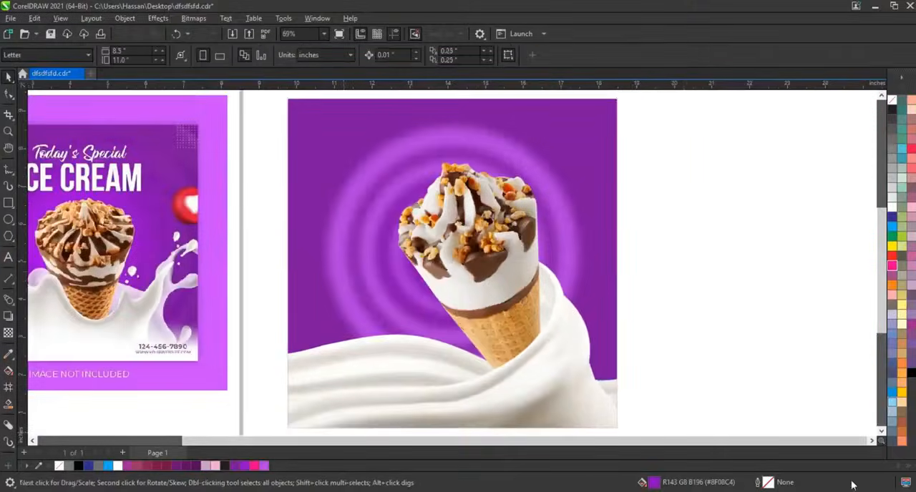